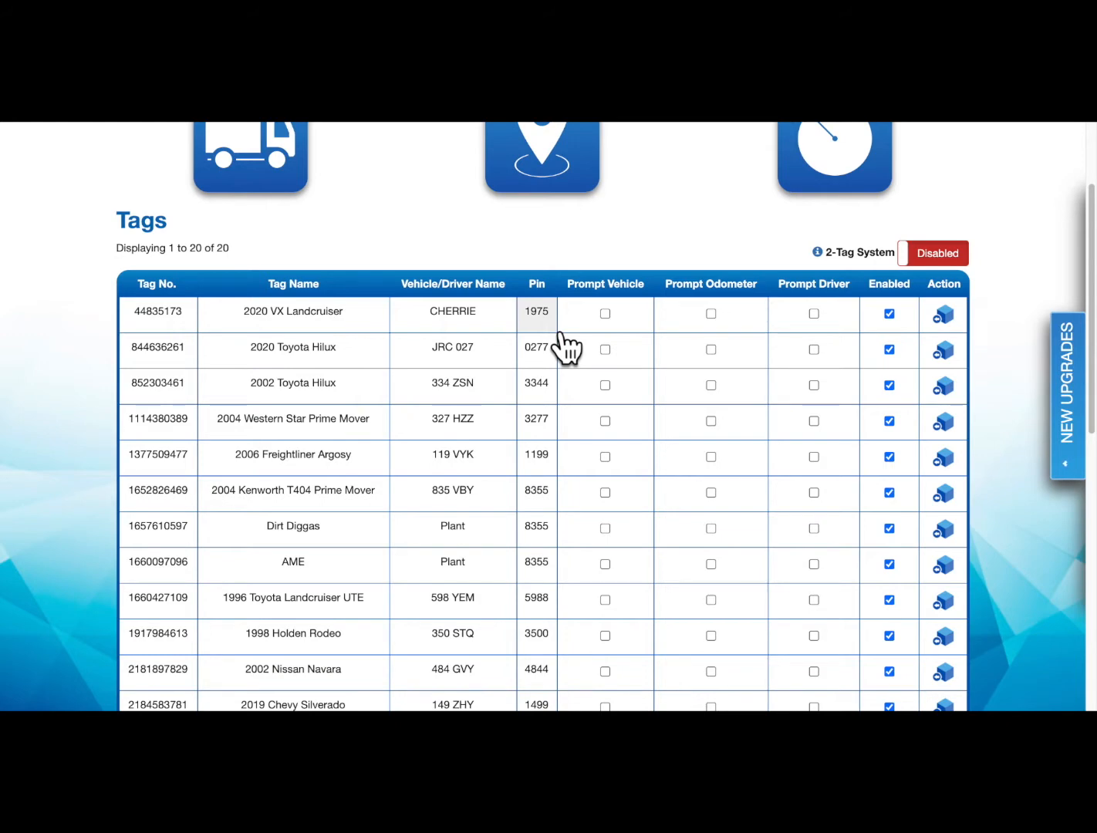
click(544, 318)
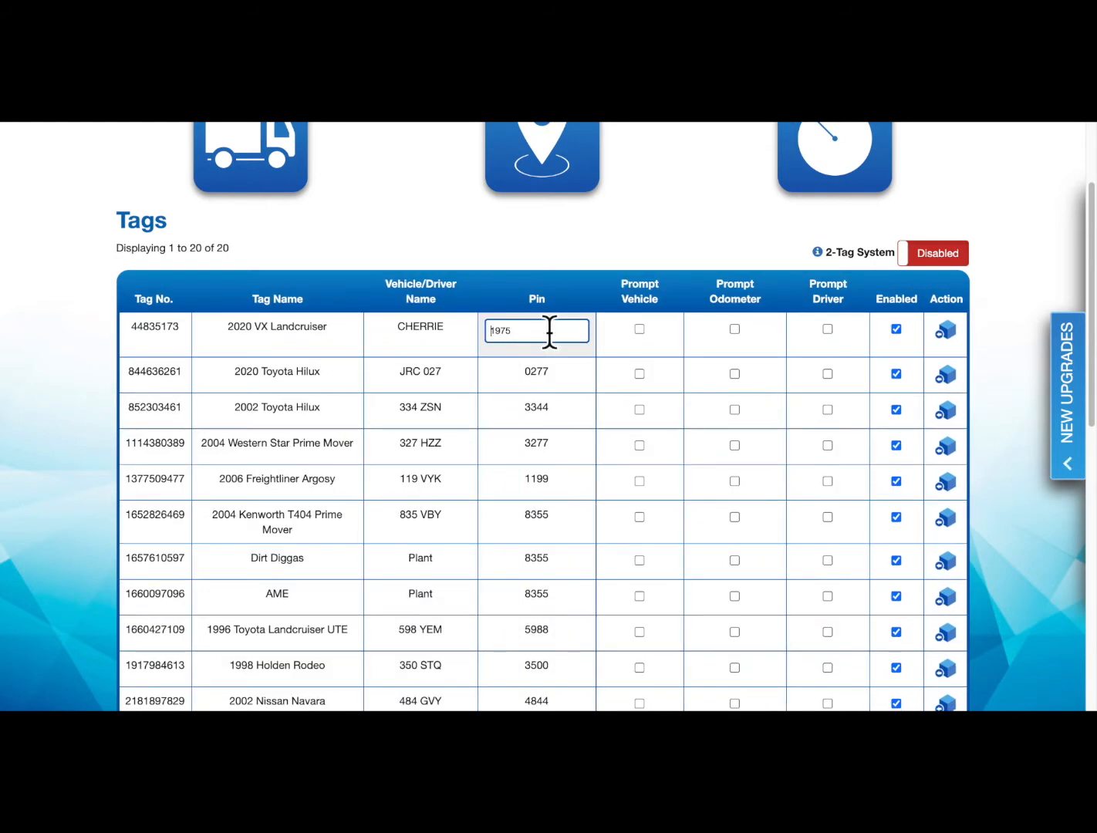
key(BackSpace)
key(BackSpace)
key(BackSpace)
key(BackSpace)
key(Return)
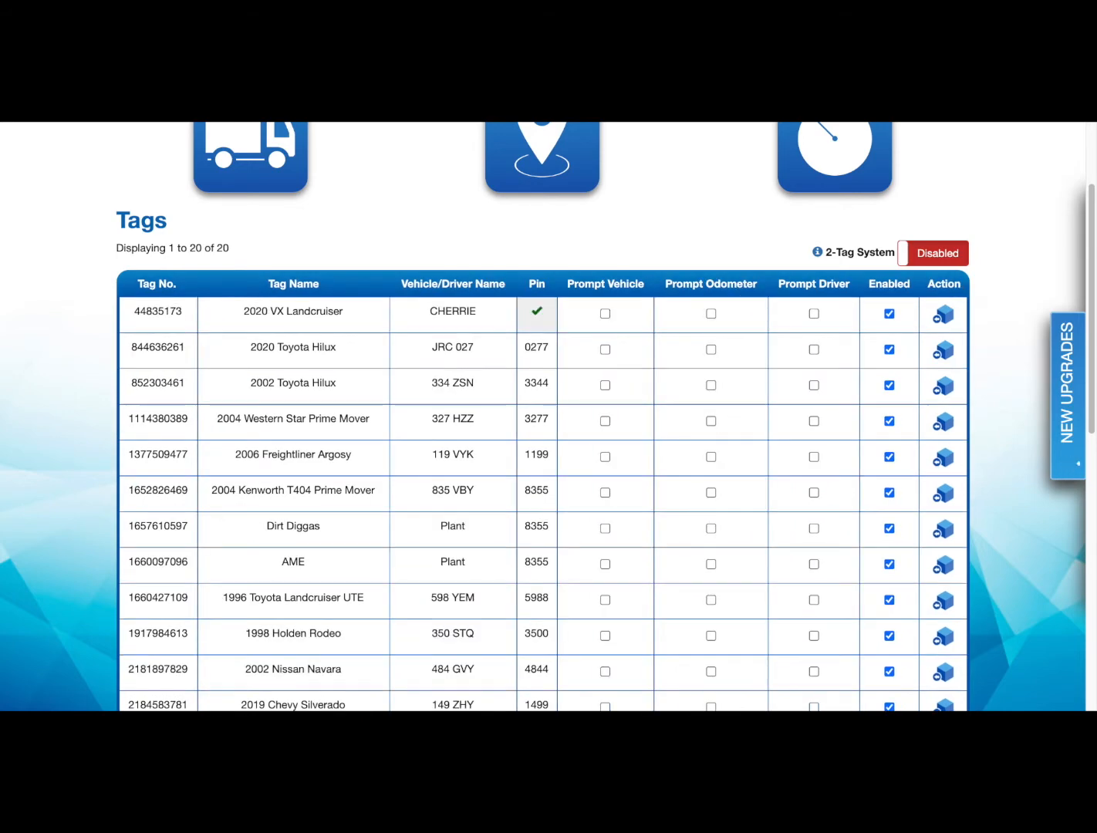
click(552, 330)
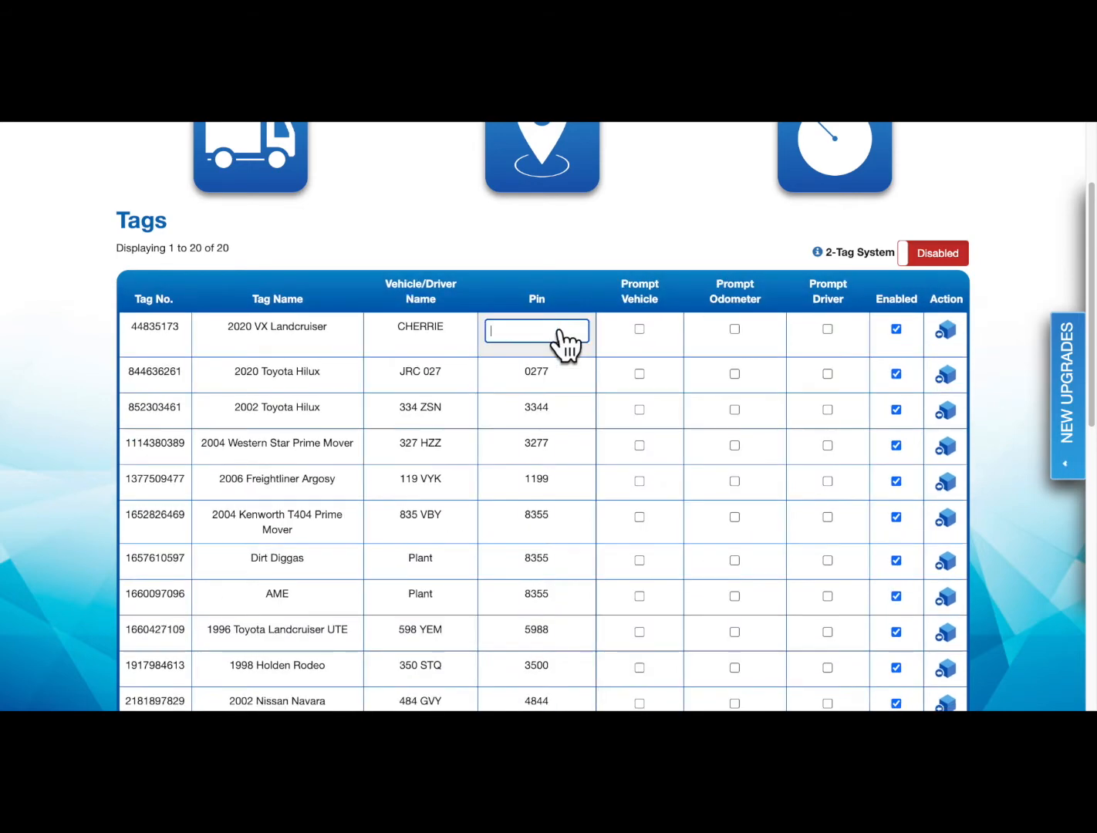
key(Return)
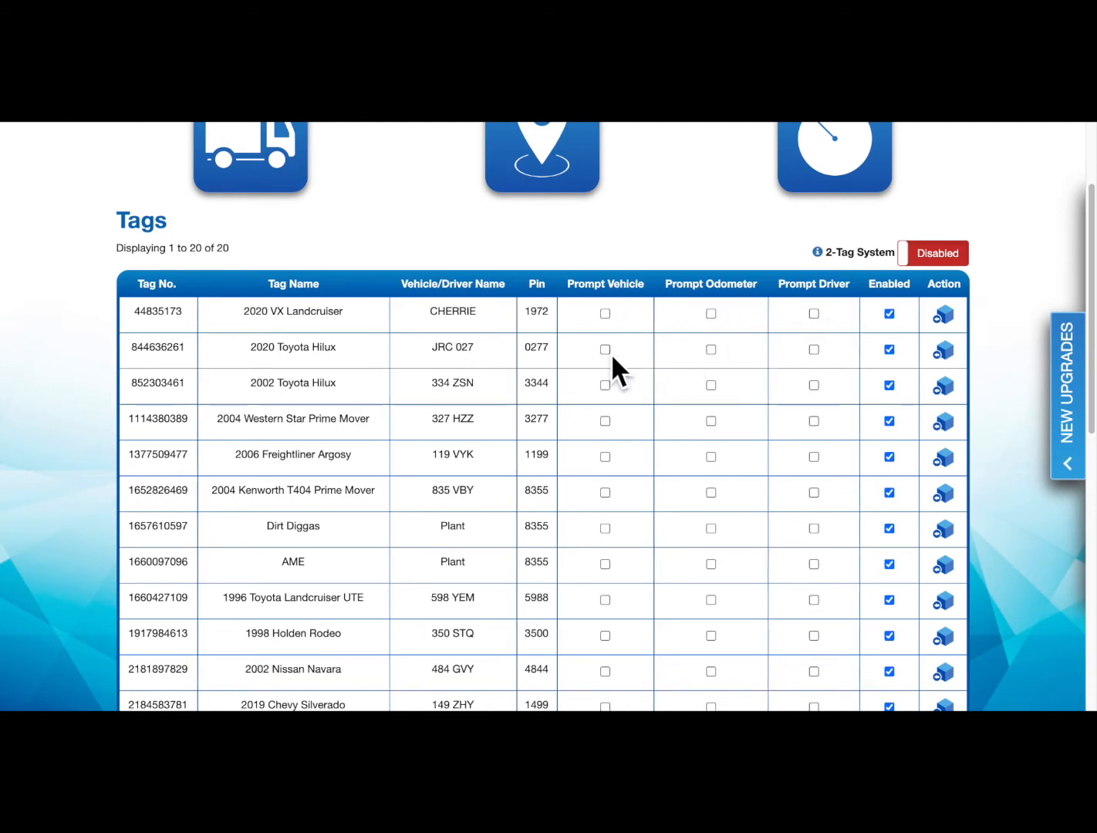
Toggle odometer prompting for both Toyota Hilux tags, and turn off vehicle prompting for the 2020 Hilux
click(713, 384)
click(714, 350)
click(714, 351)
click(714, 385)
click(607, 350)
scroll(84, 490, down, 8)
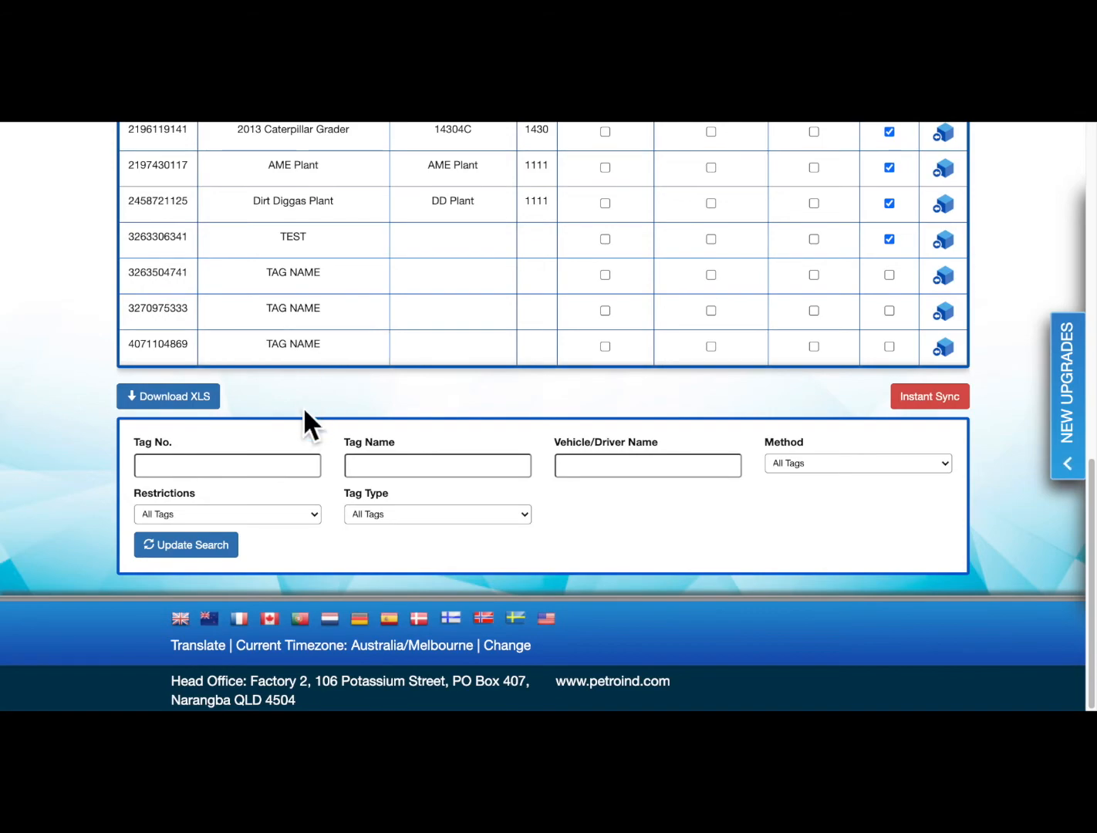
scroll(306, 413, up, 10)
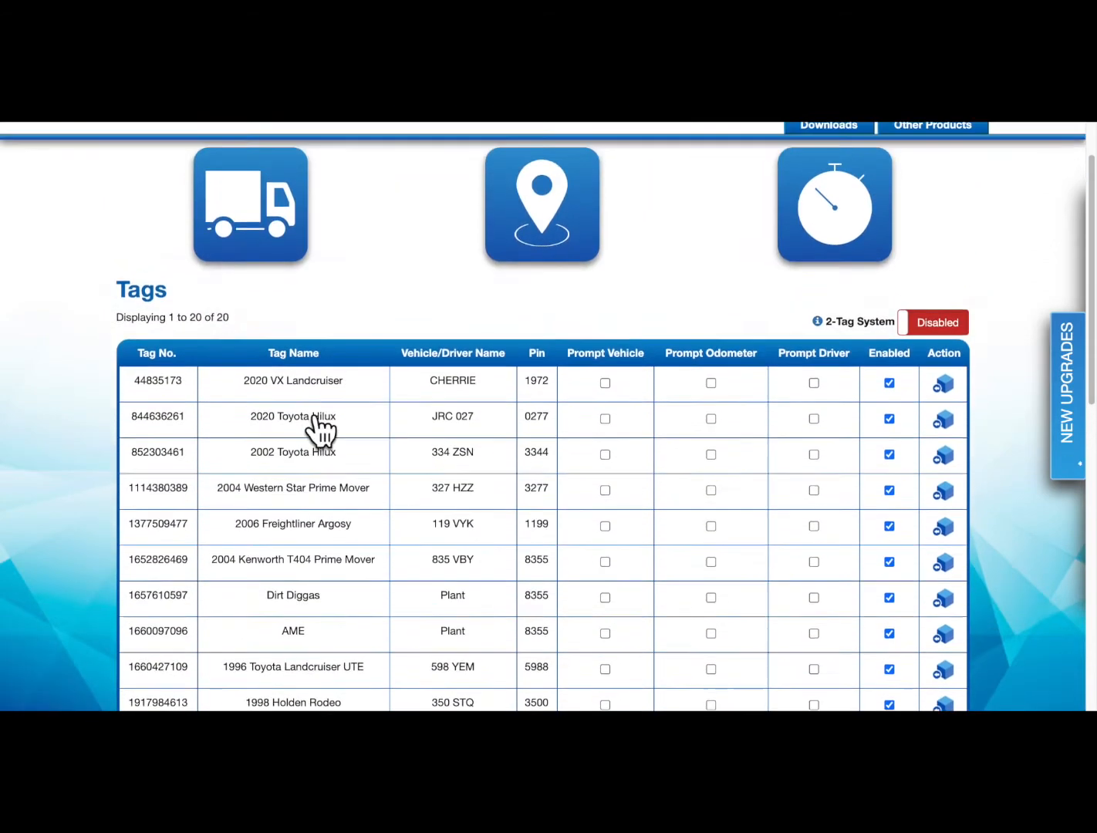
scroll(309, 421, up, 2)
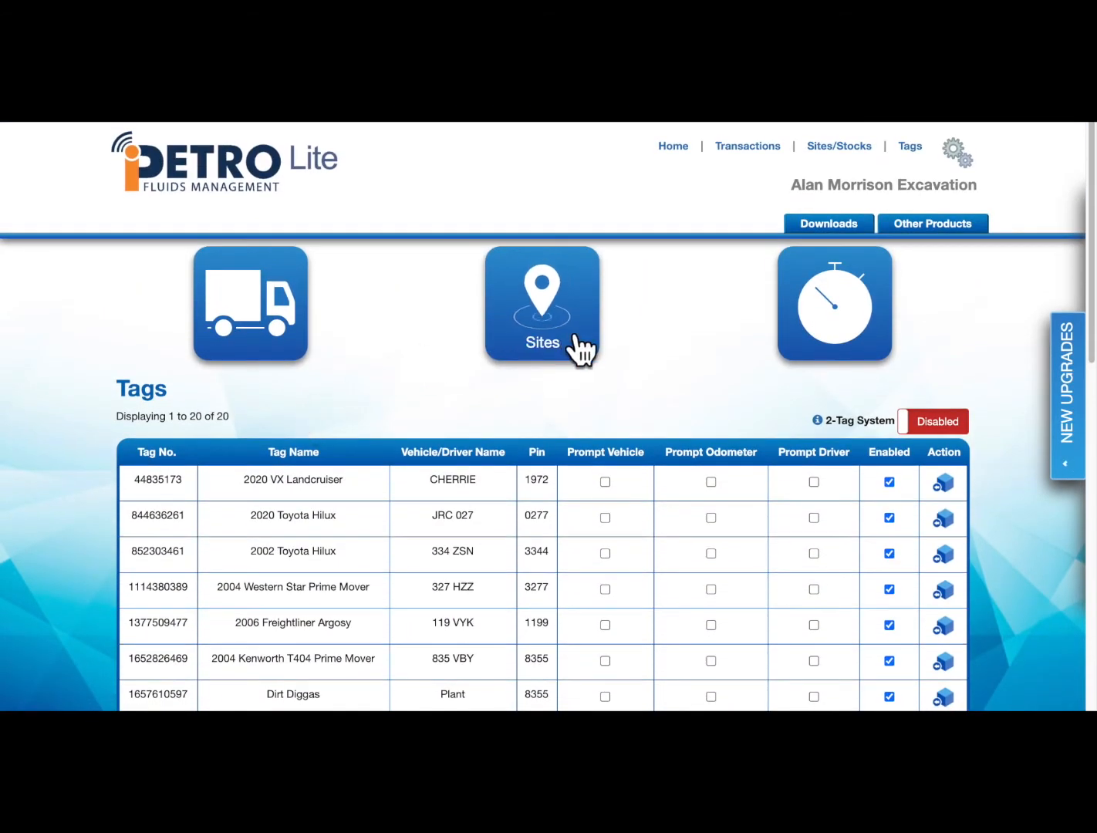
Go to the Tinana South Sites page showing Tank 1 (Diesel, 30000.00 capacity)
click(595, 333)
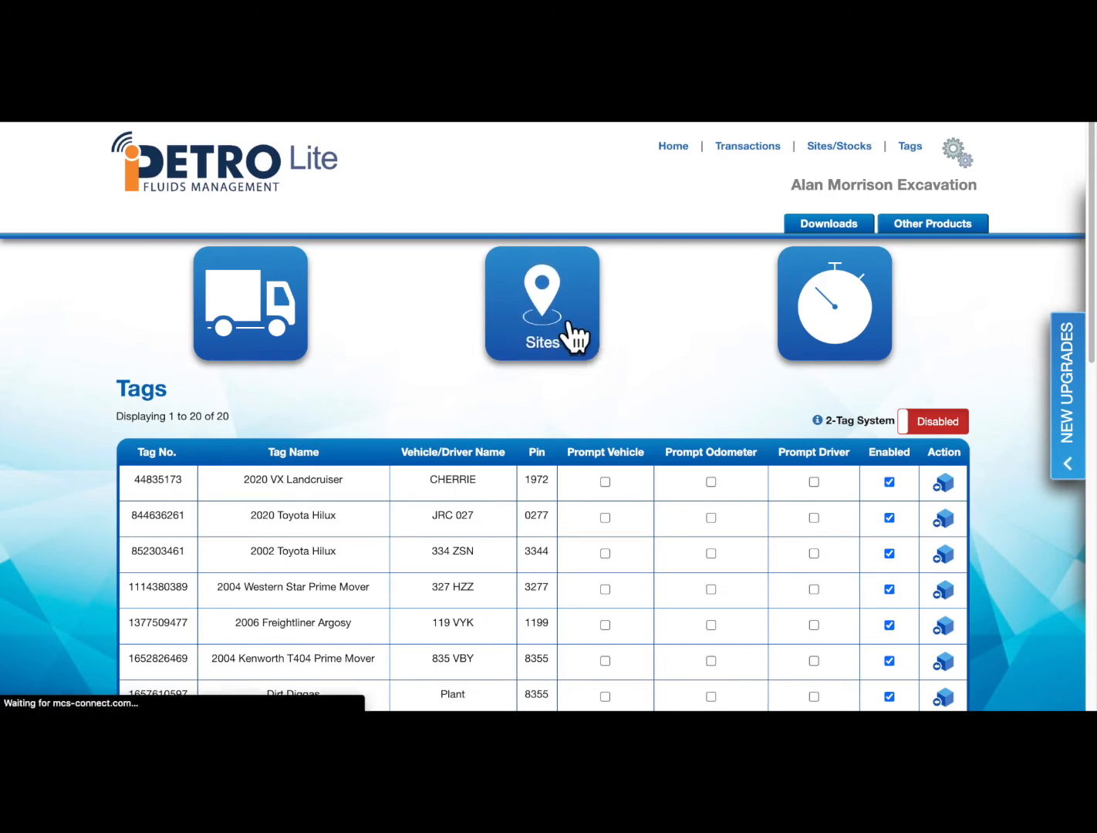
scroll(92, 369, down, 1)
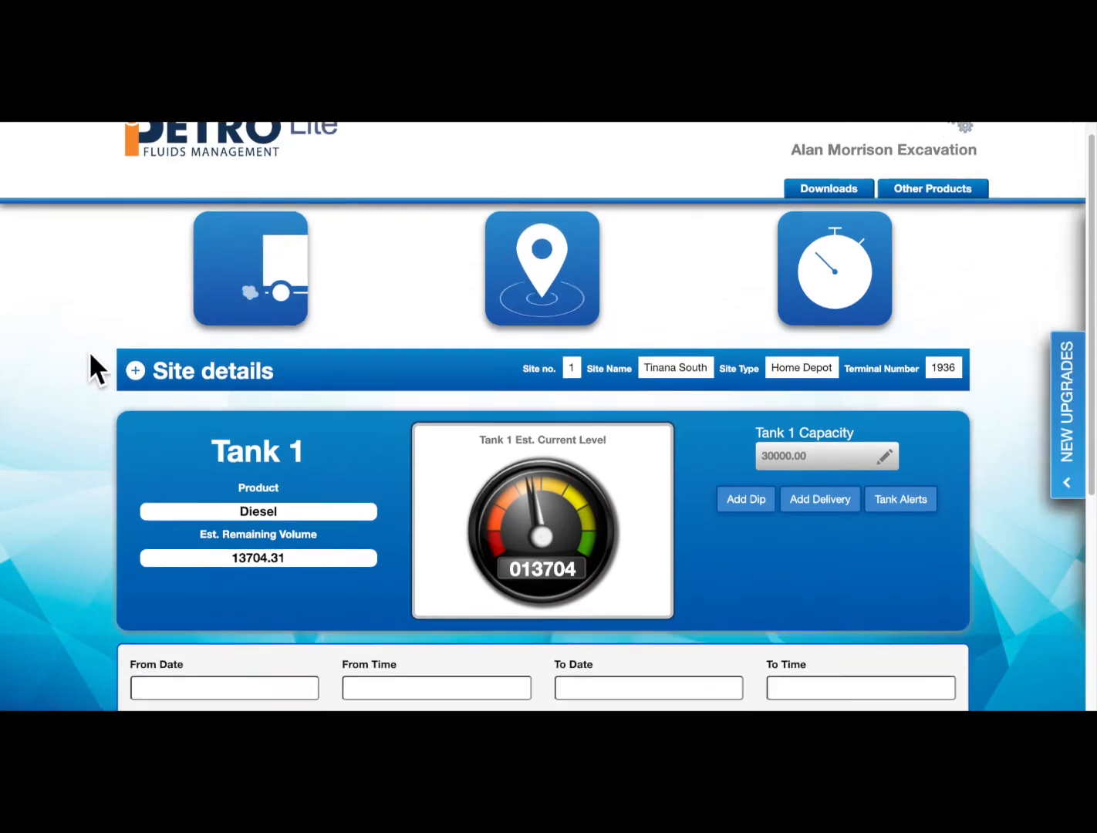
scroll(89, 350, down, 3)
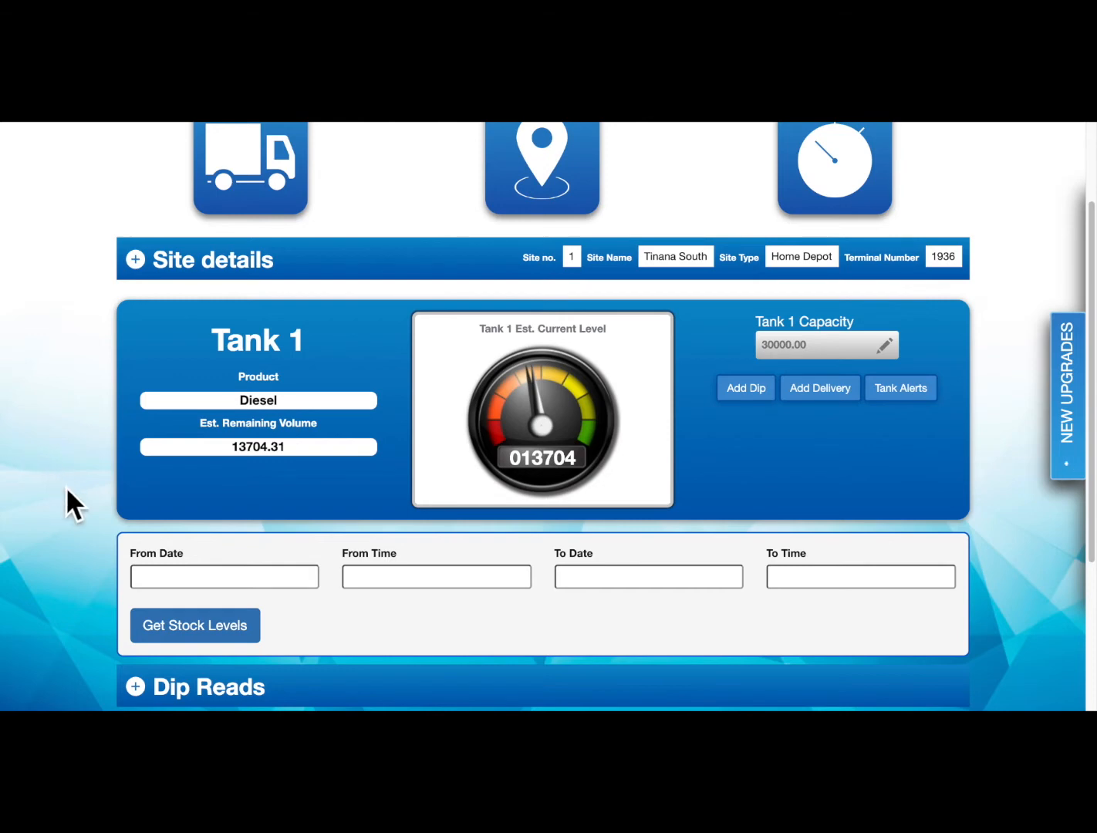
scroll(65, 494, down, 6)
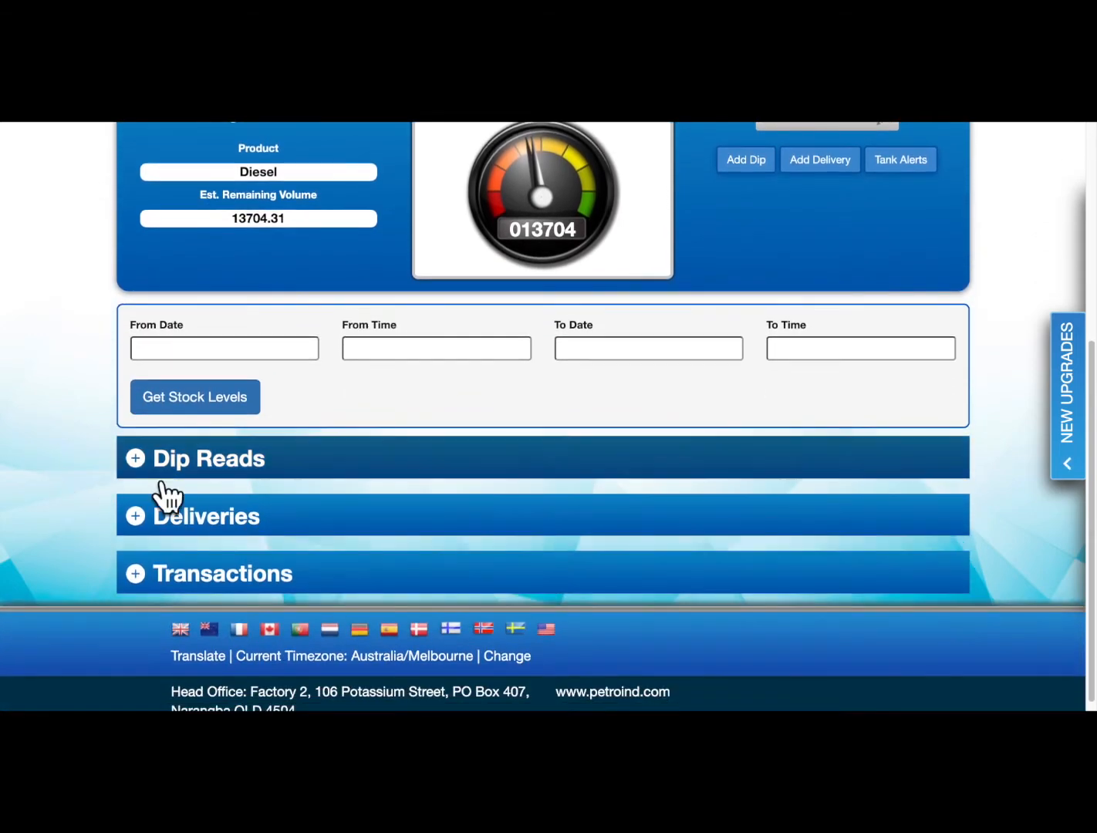
Expand Tank 1's Dip Reads to list its two readings
click(235, 467)
scroll(74, 540, down, 1)
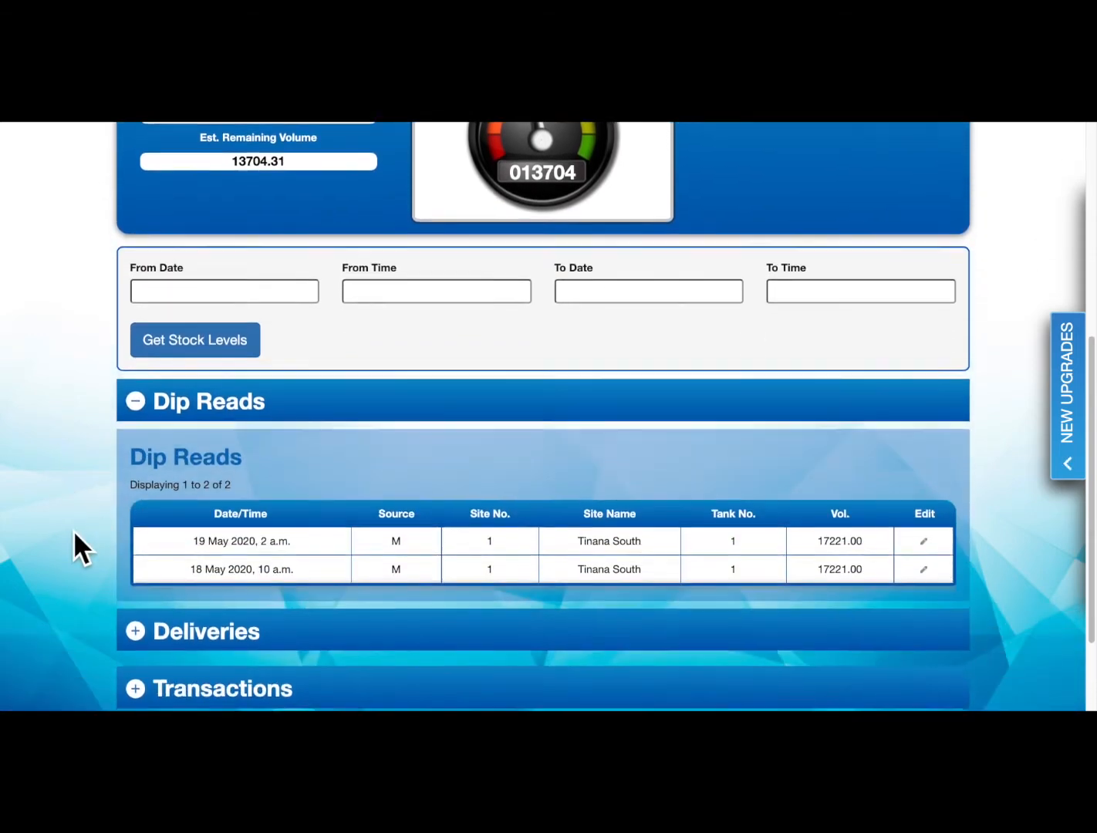
scroll(74, 532, down, 2)
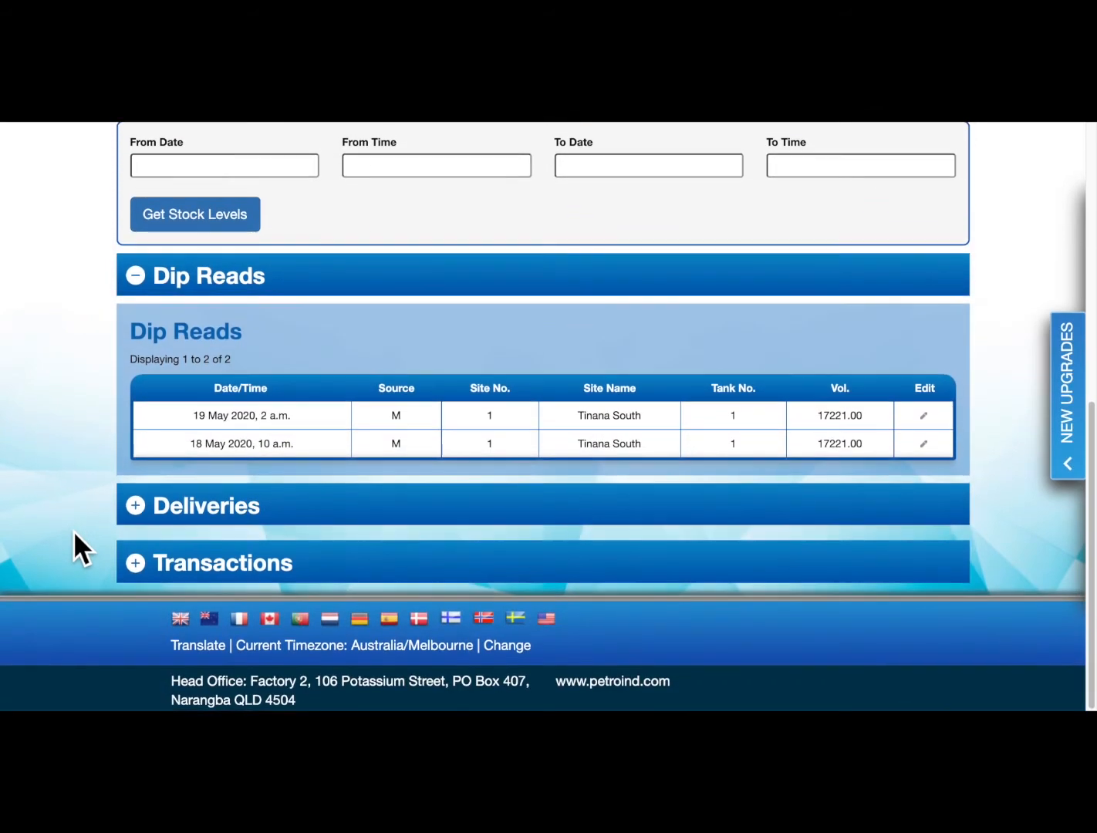
scroll(74, 530, up, 8)
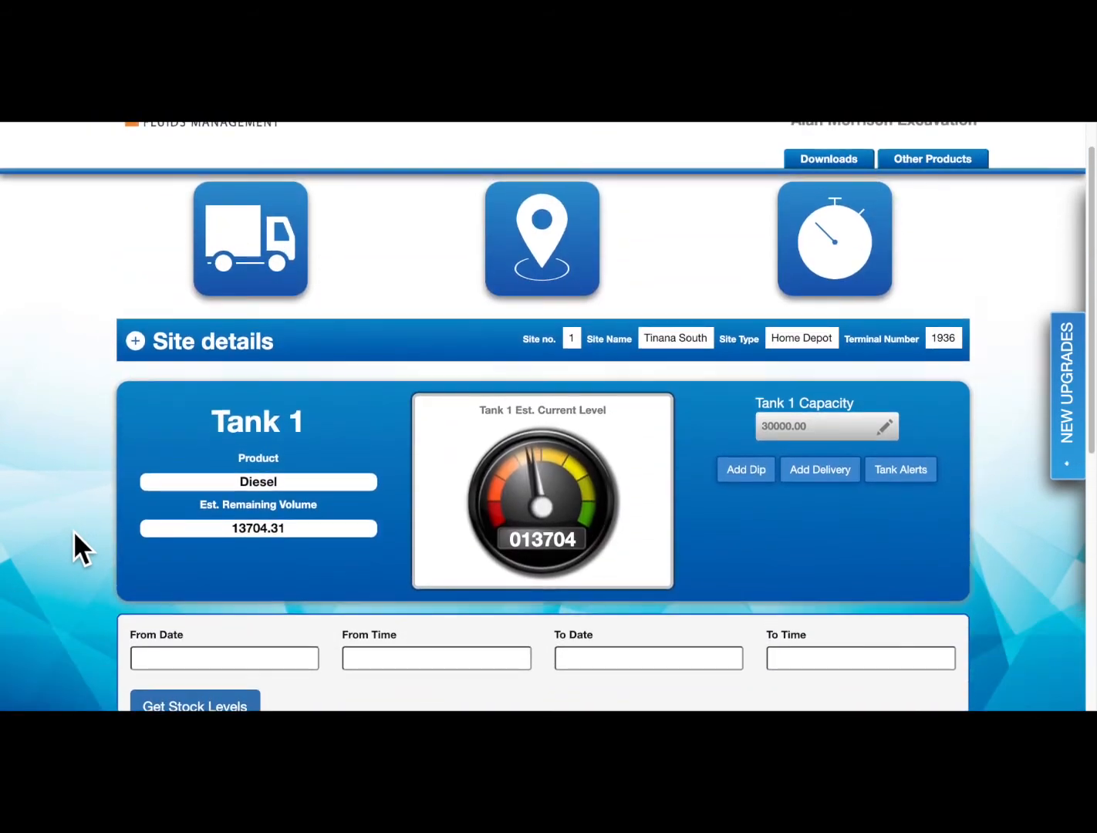
scroll(74, 530, up, 1)
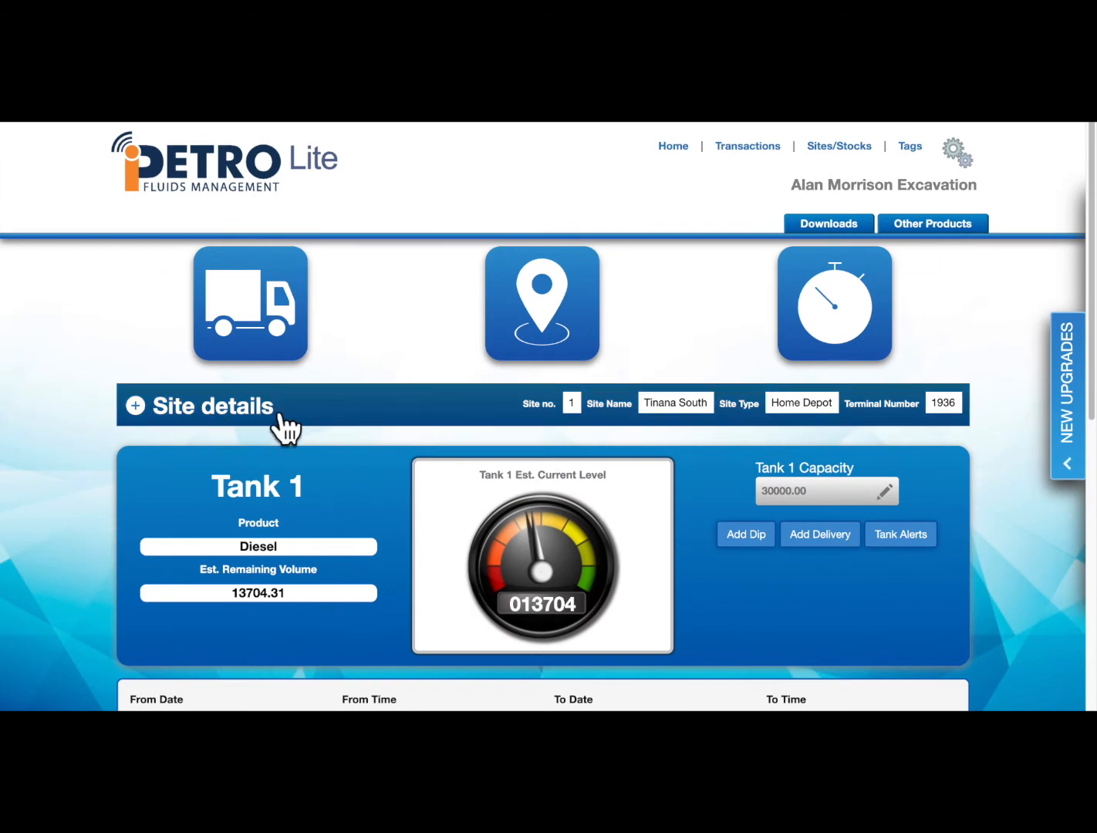
click(281, 421)
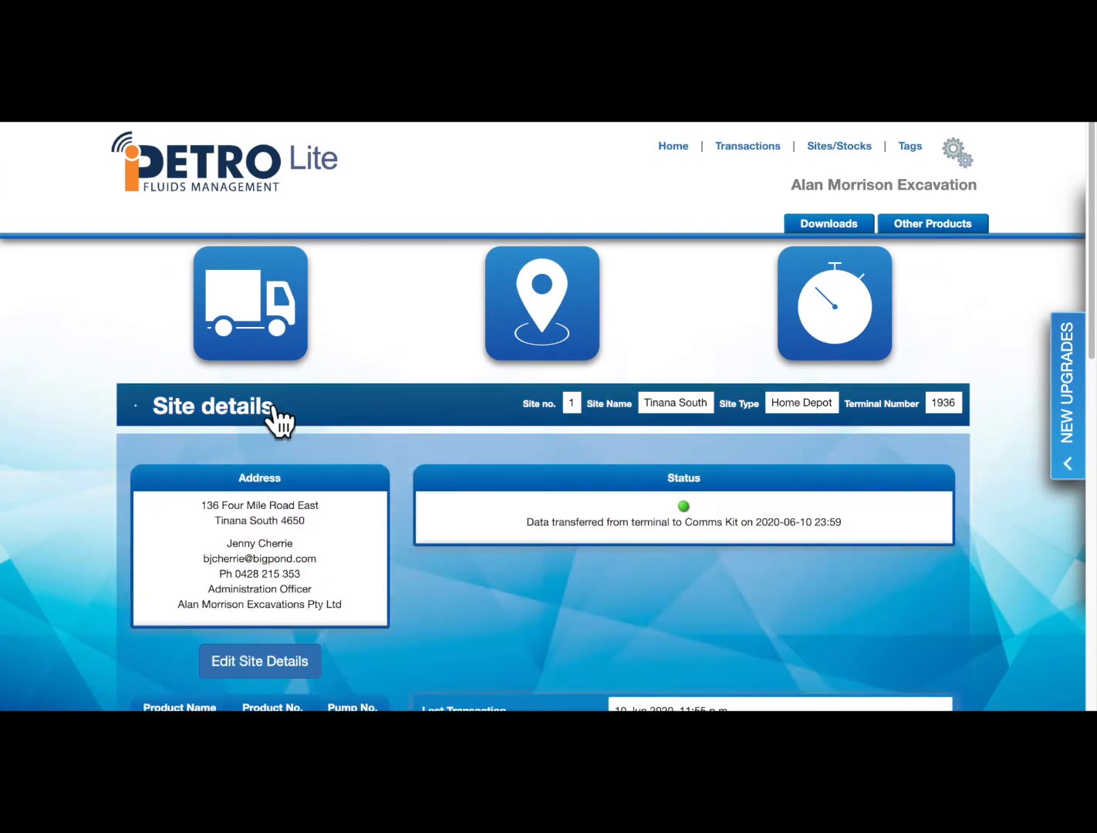
click(282, 421)
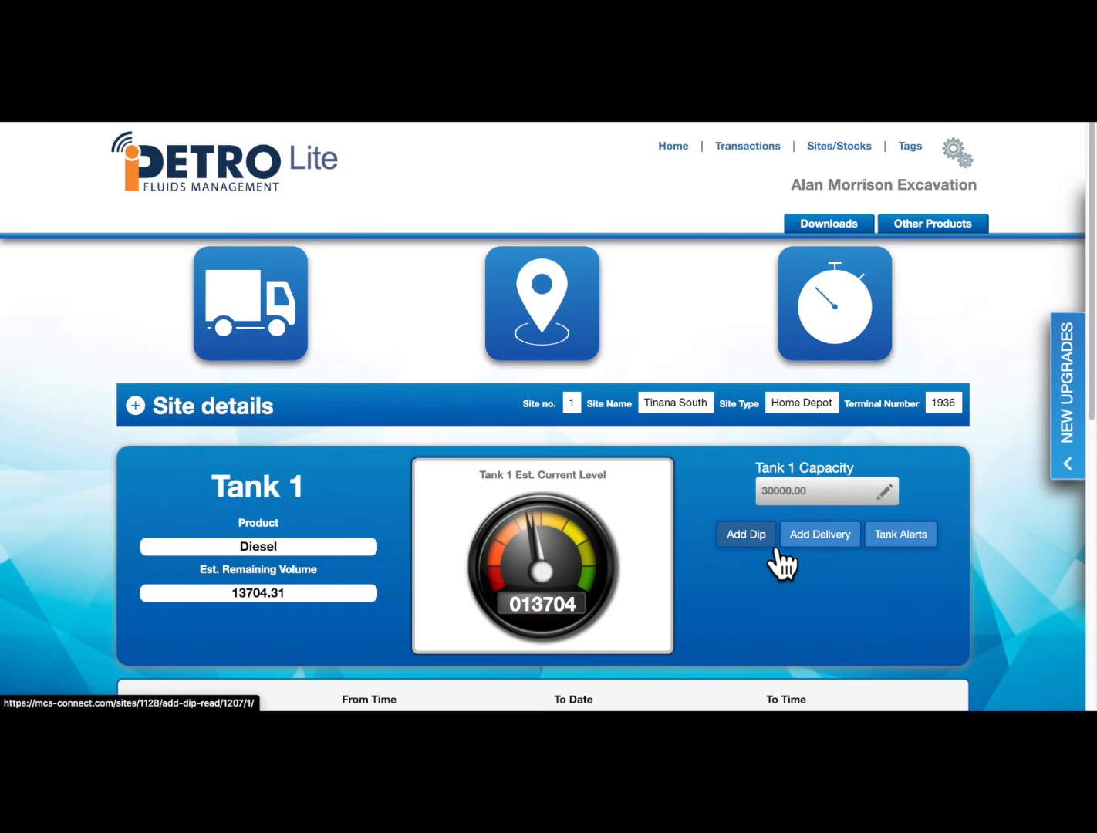
click(239, 418)
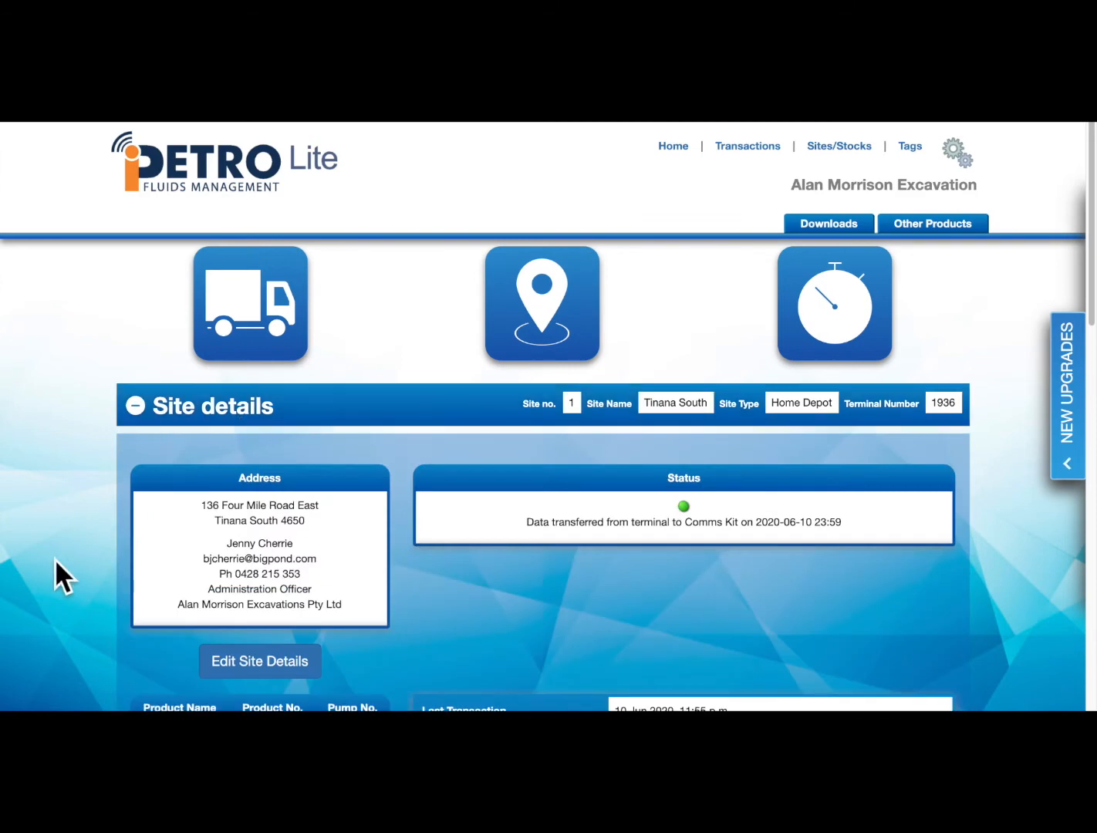
scroll(54, 558, down, 1)
scroll(54, 558, down, 1)
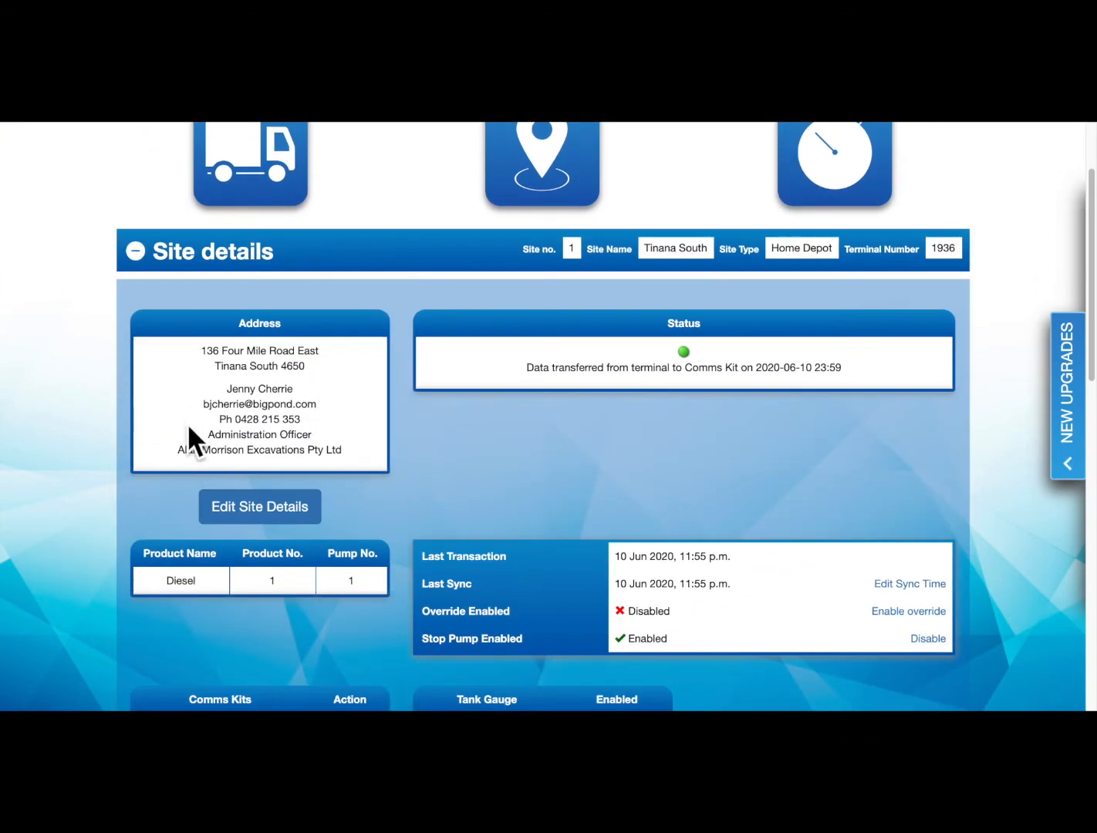
scroll(277, 430, down, 2)
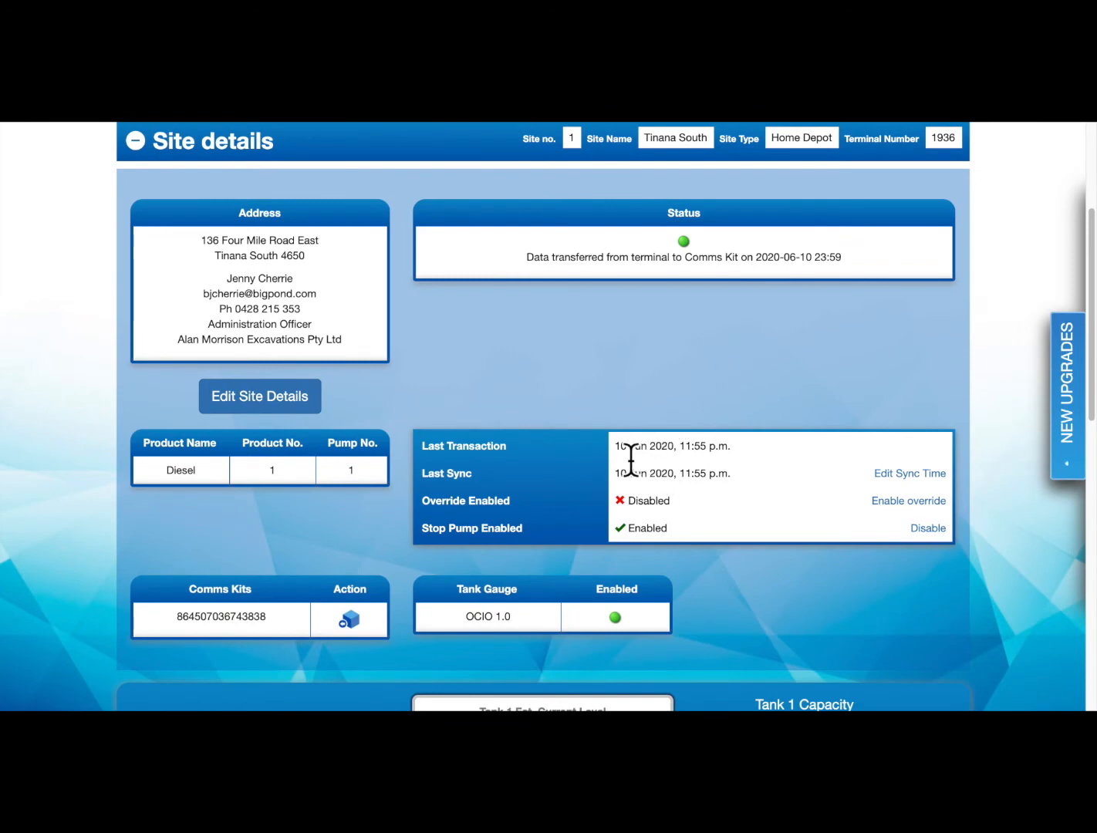
drag(622, 448, 744, 449)
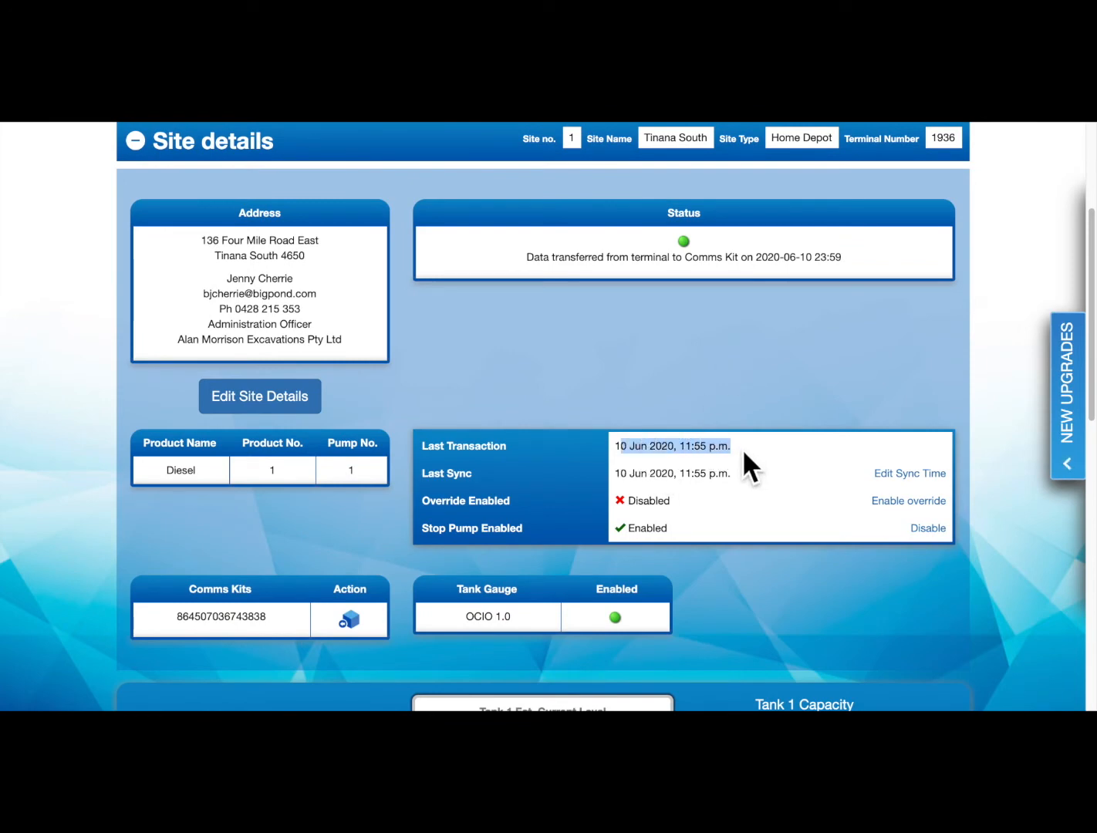
scroll(720, 375, down, 1)
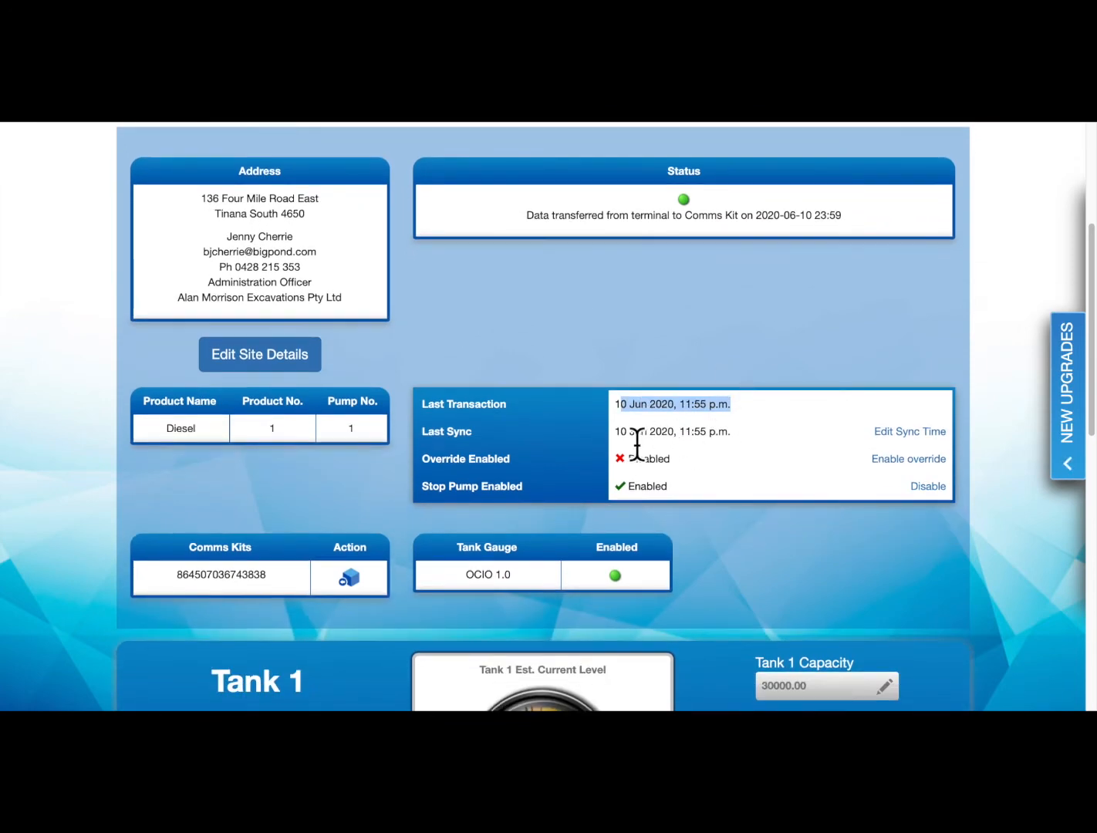
drag(620, 444, 746, 435)
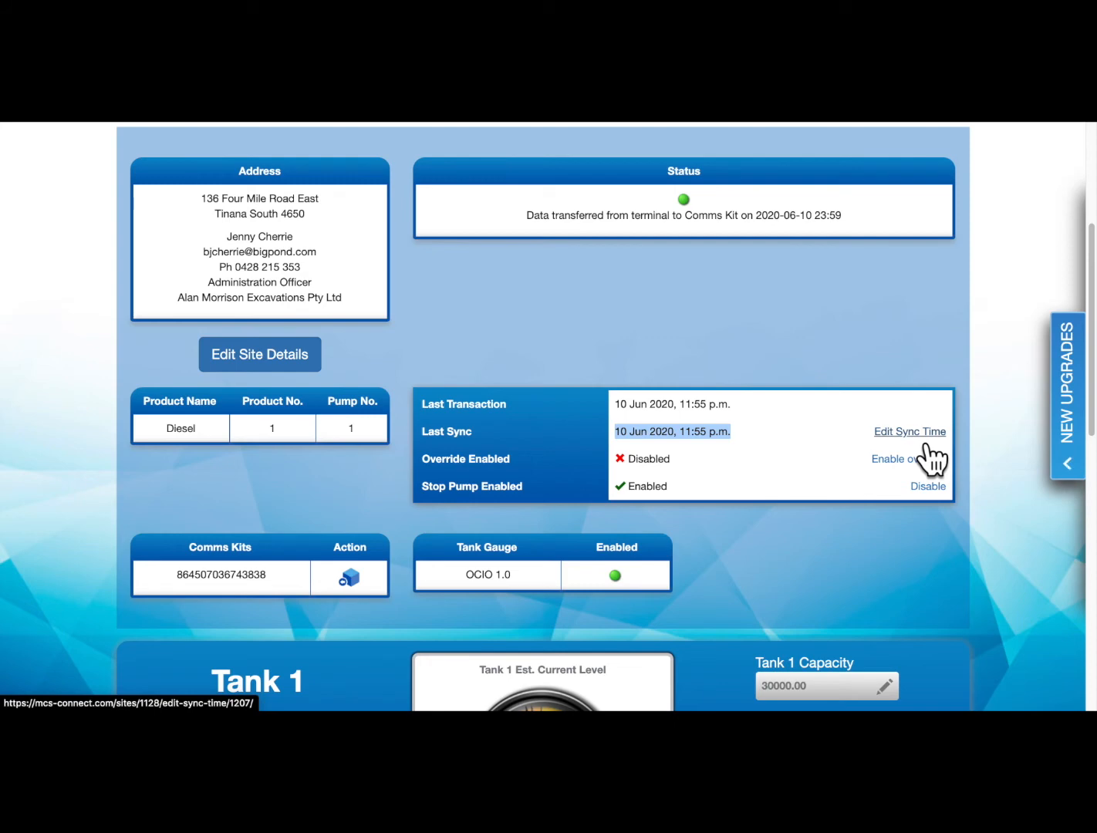
scroll(925, 455, down, 4)
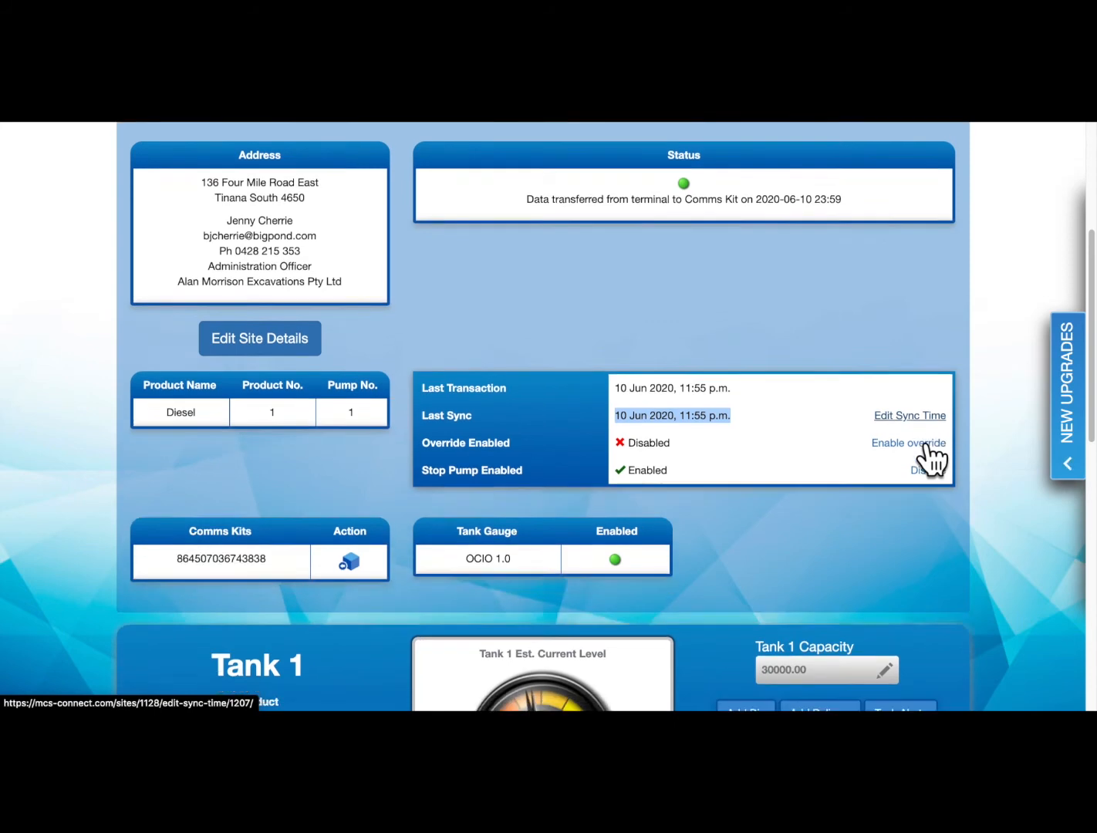
drag(468, 413, 532, 409)
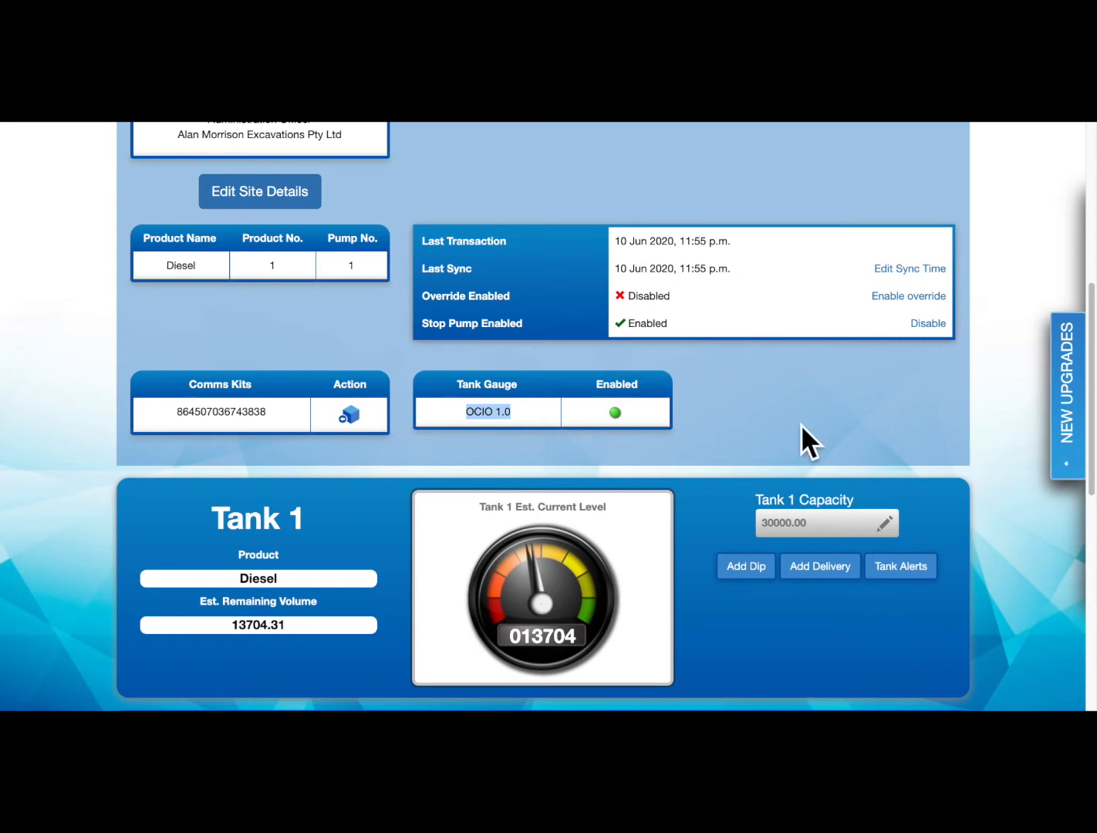
scroll(799, 424, down, 5)
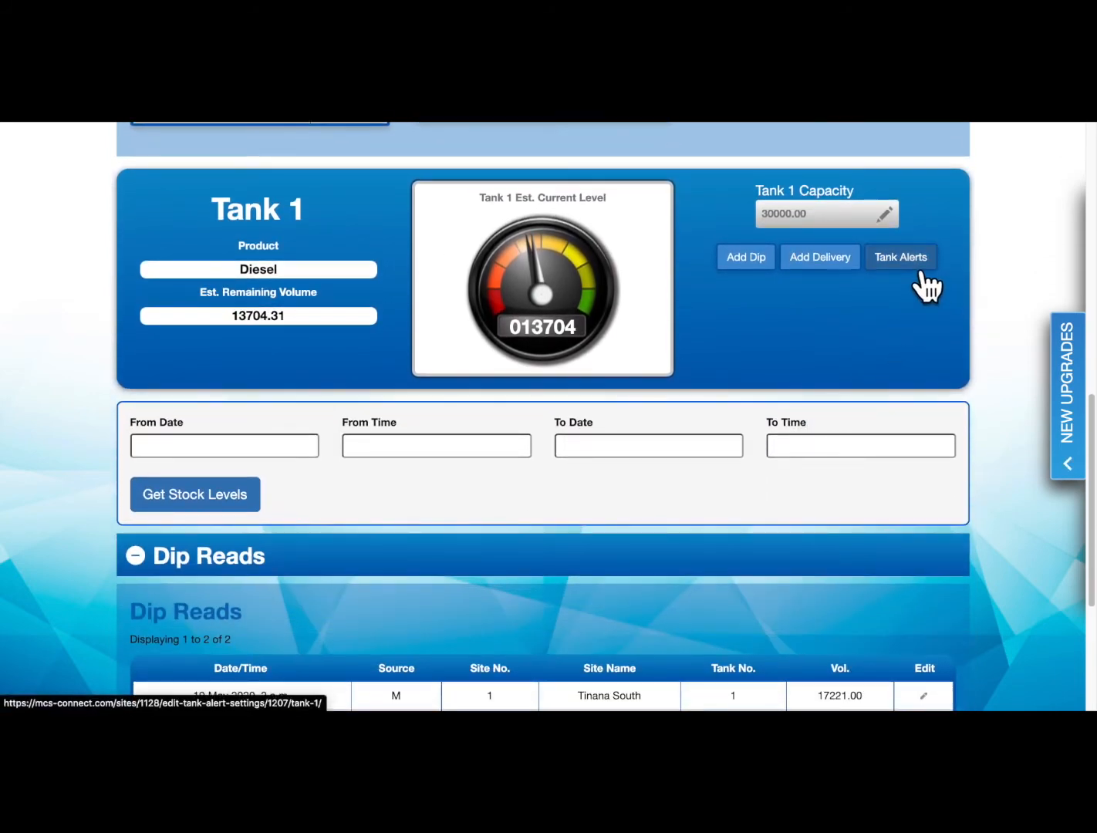
Set Tank 1's Low Volume Level alert to 5000
click(920, 275)
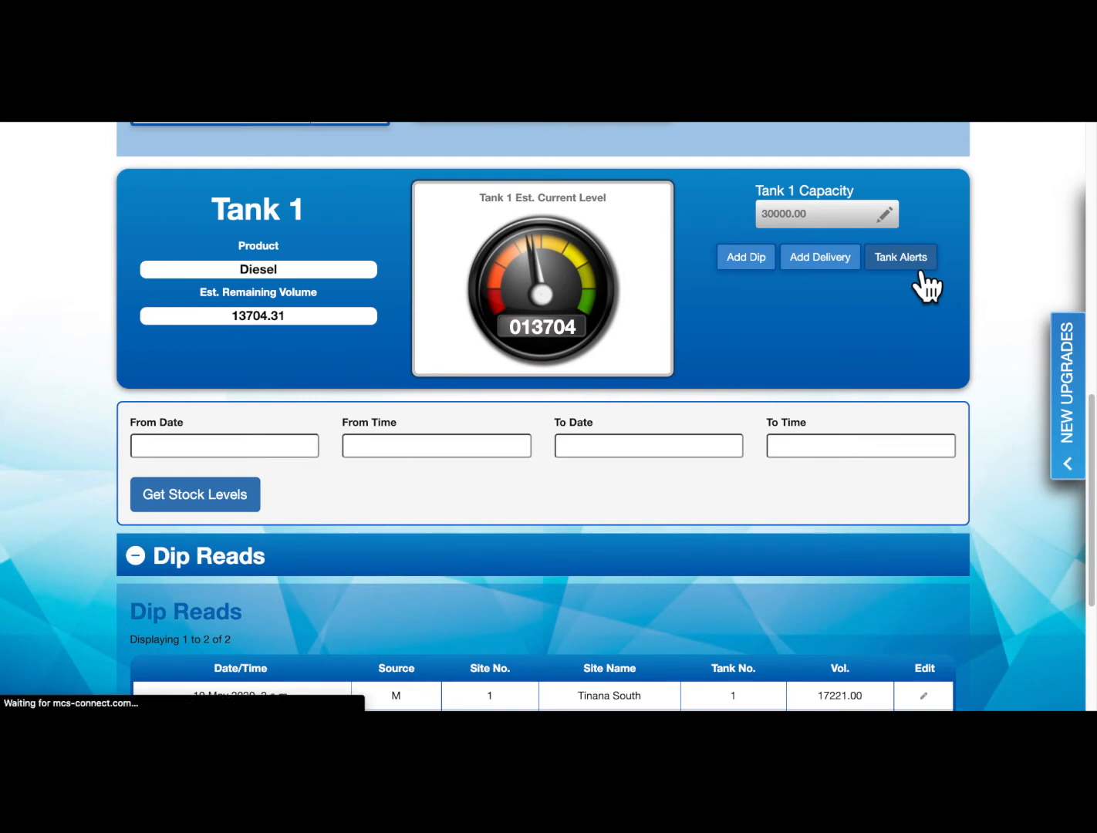
scroll(306, 509, down, 2)
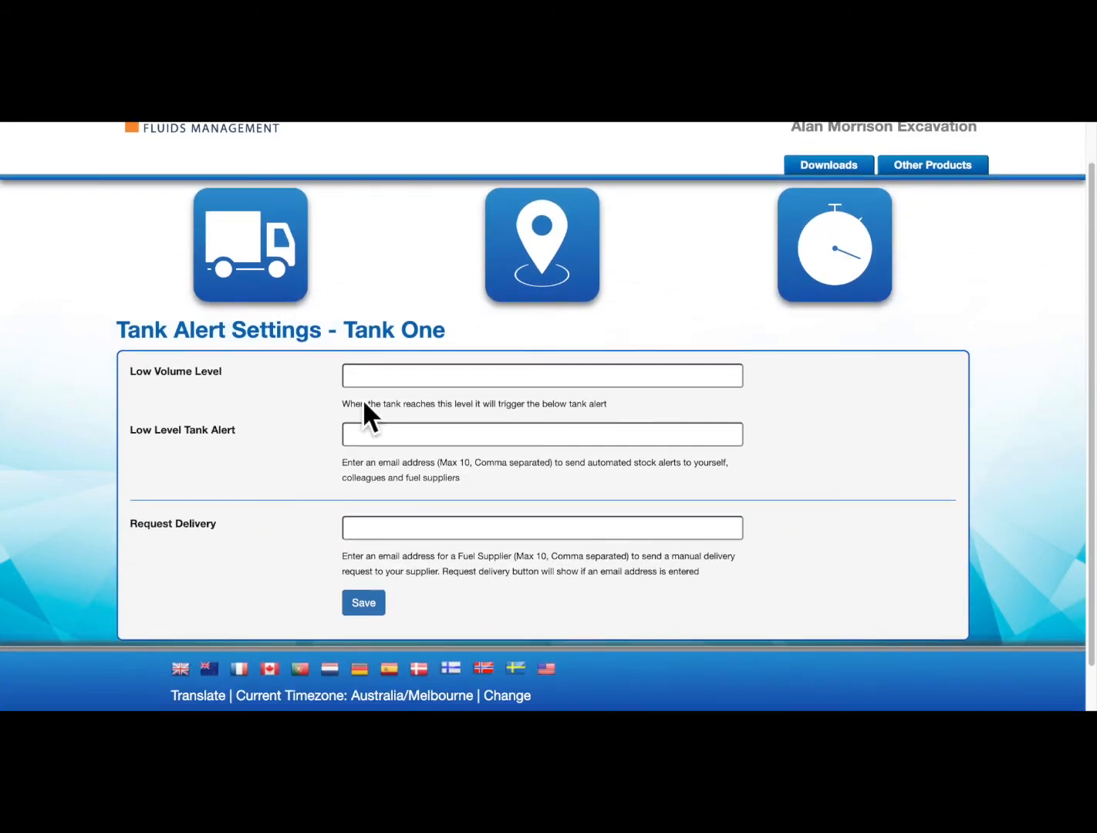
click(363, 377)
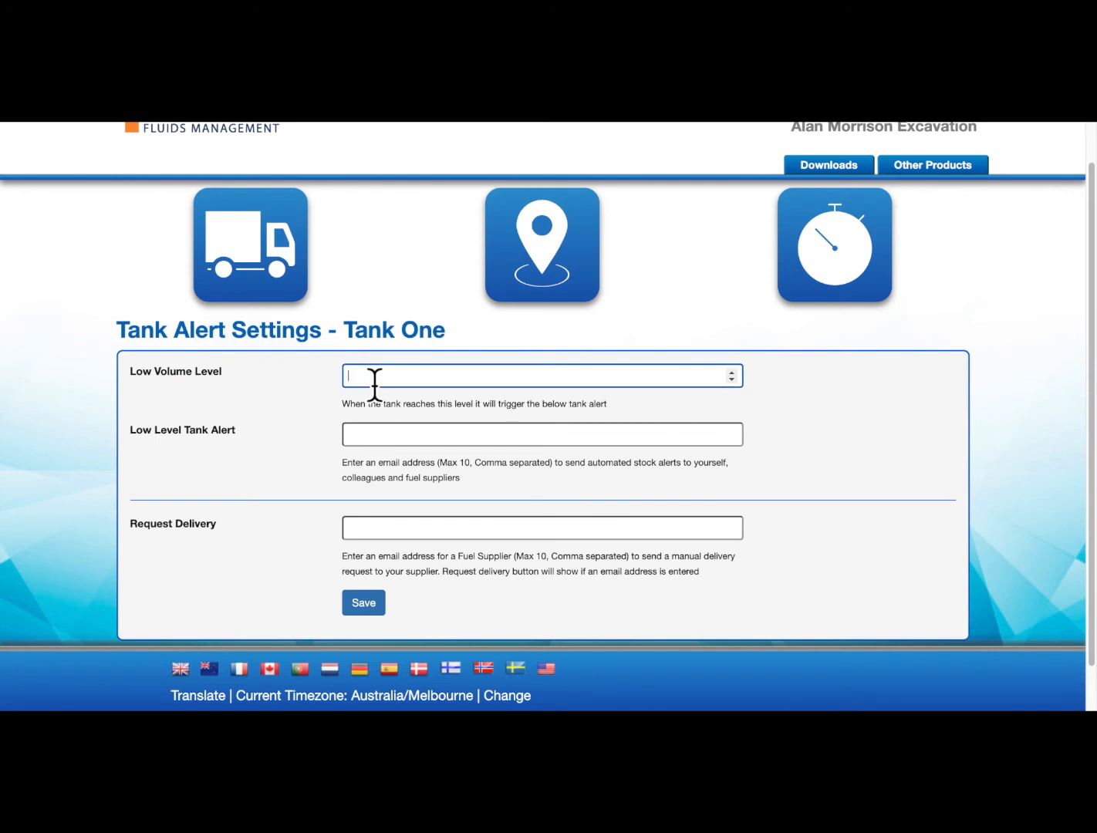
text(5000)
Enter the support email address as the Low Level Tank Alert email, correcting a typo
click(386, 438)
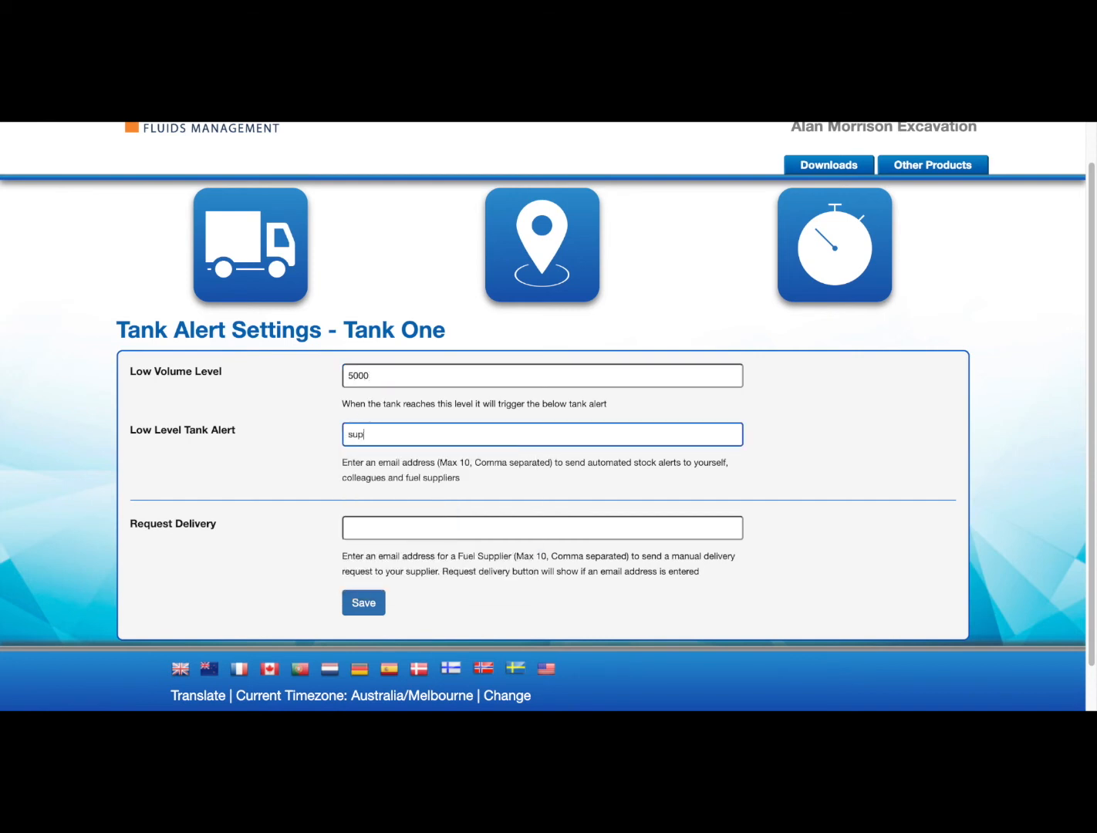
key(BackSpace)
key(BackSpace)
key(BackSpace)
key(BackSpace)
key(BackSpace)
key(BackSpace)
key(BackSpace)
key(BackSpace)
key(BackSpace)
key(BackSpace)
key(BackSpace)
key(BackSpace)
key(BackSpace)
key(BackSpace)
Enter the delivery contact email for Request Delivery, then return to the site overview
click(398, 532)
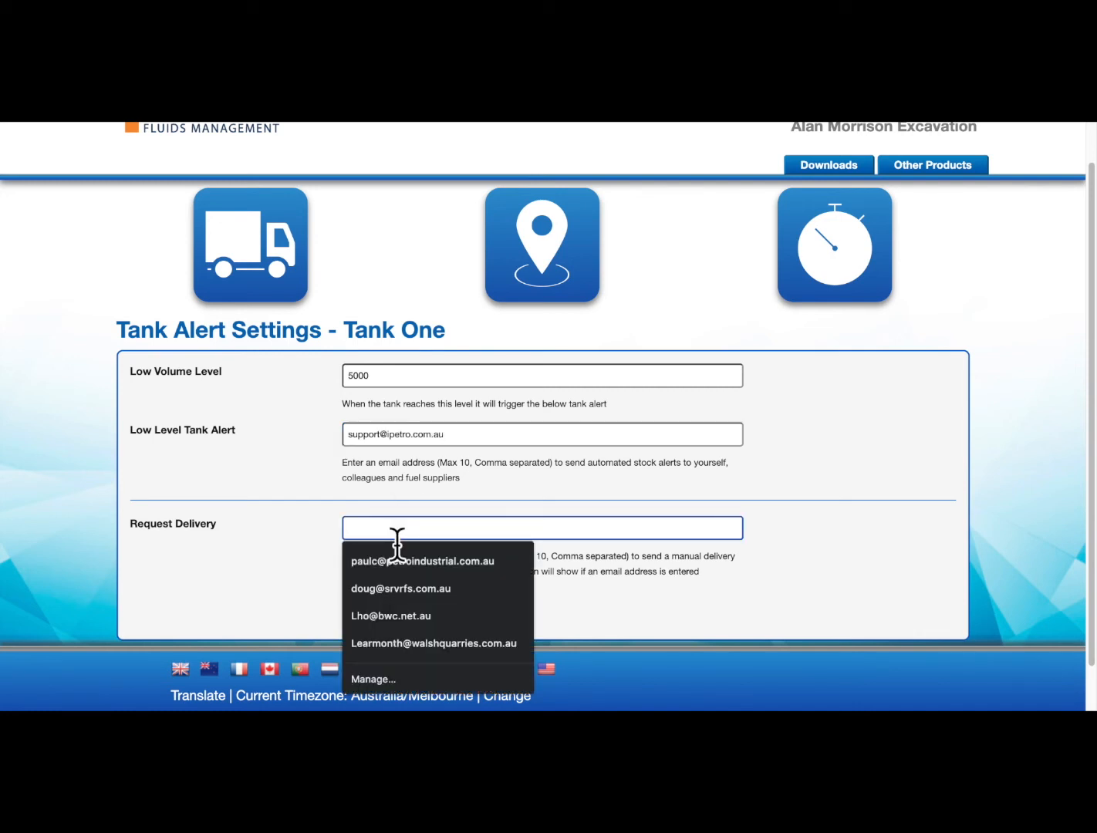
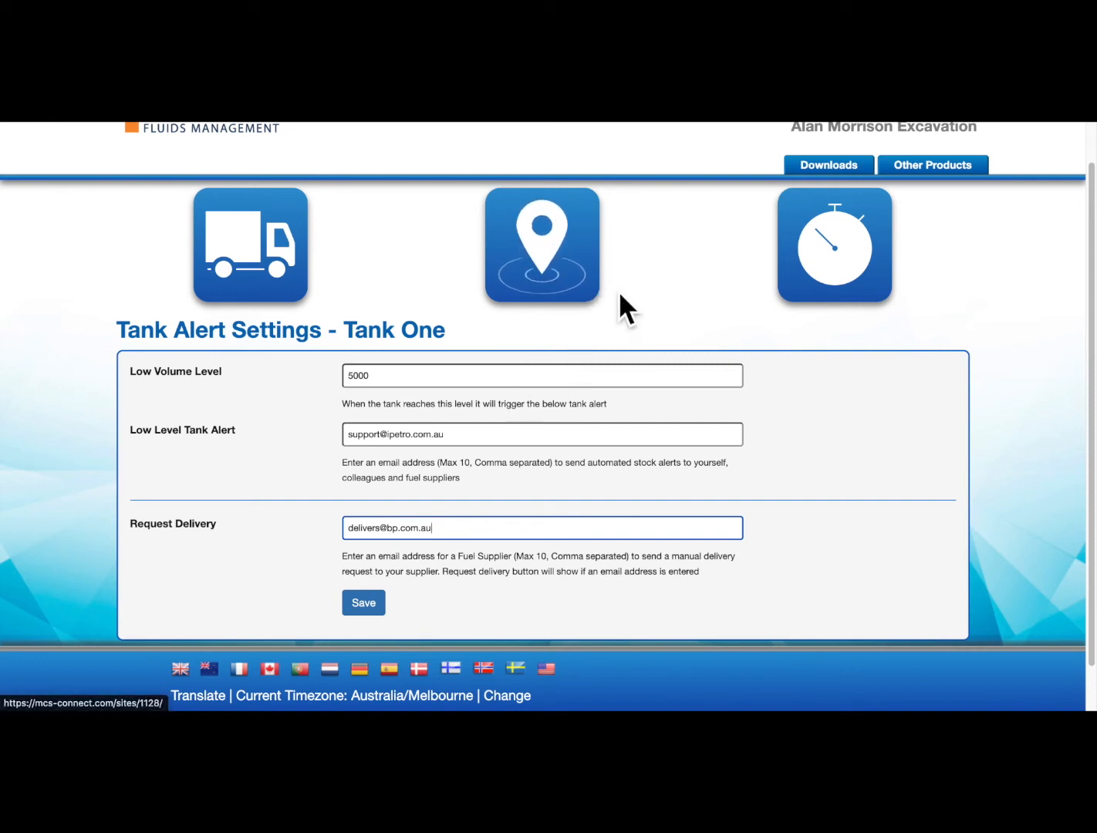
click(568, 284)
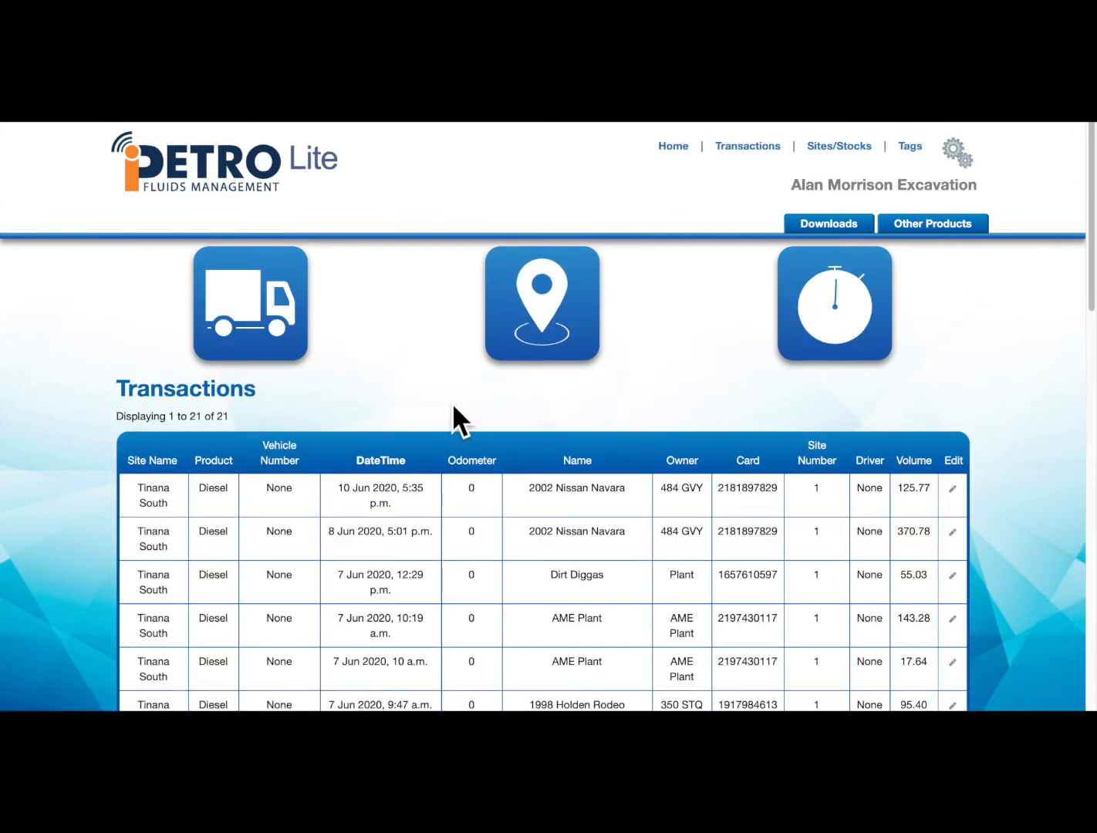
Filter Transactions to Last Week with All Products, leaving 7 entries from 7–10 Jun 2020
scroll(69, 520, down, 3)
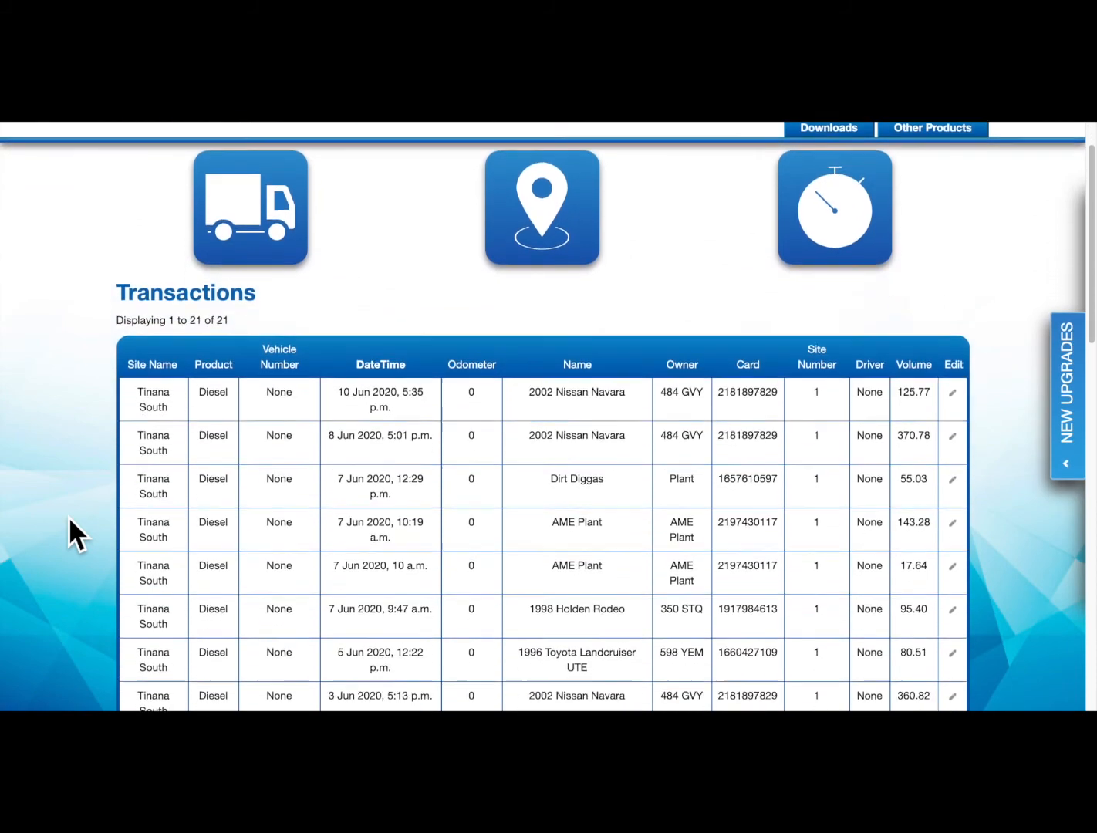
scroll(69, 519, down, 9)
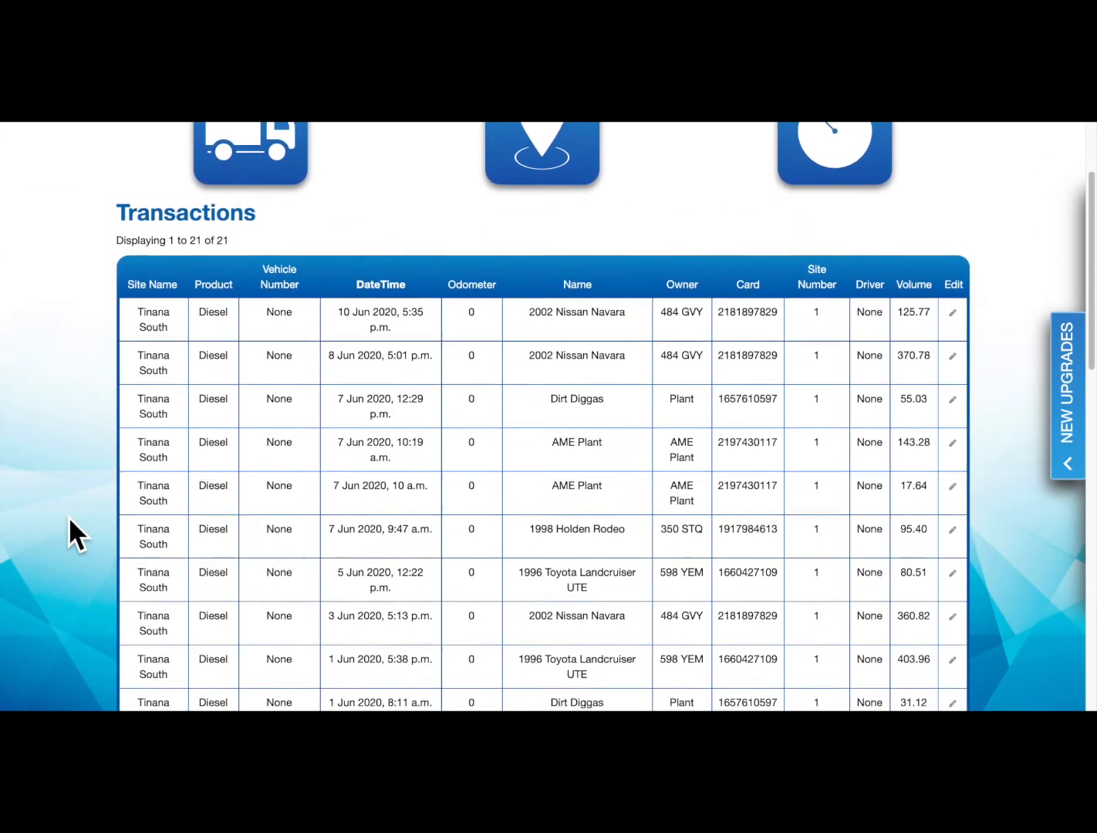
scroll(68, 515, down, 5)
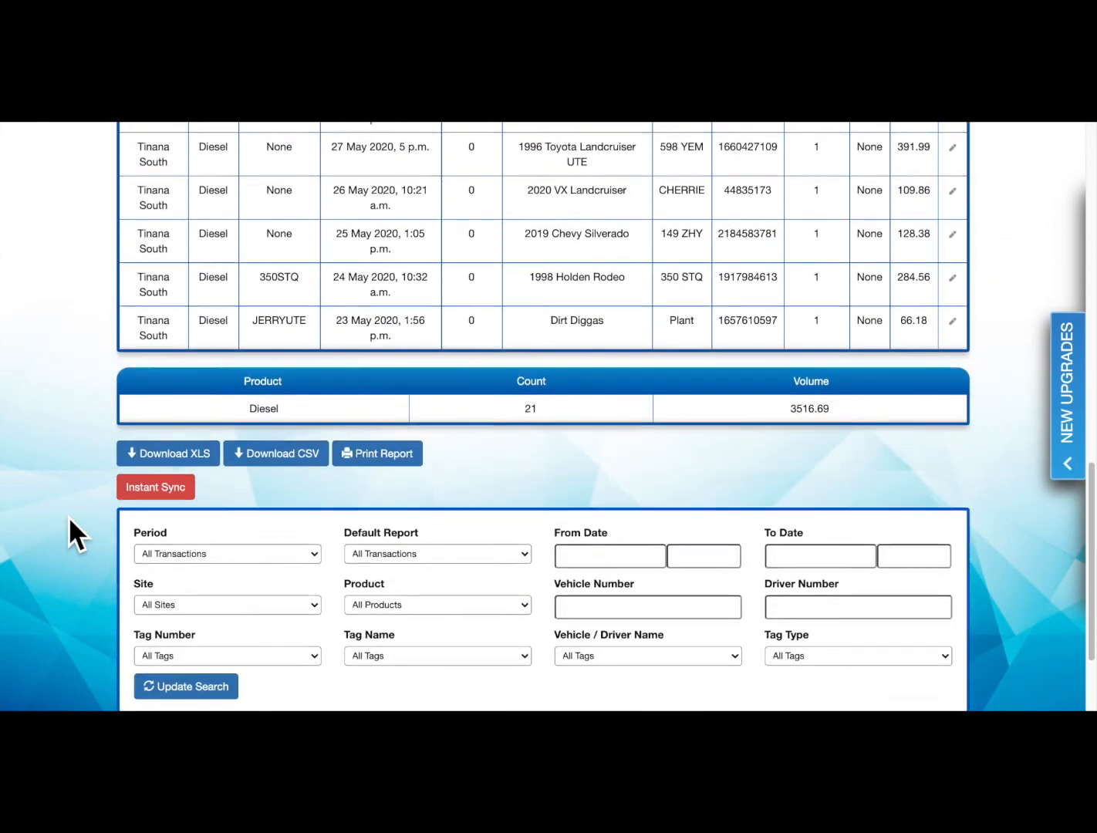
click(256, 415)
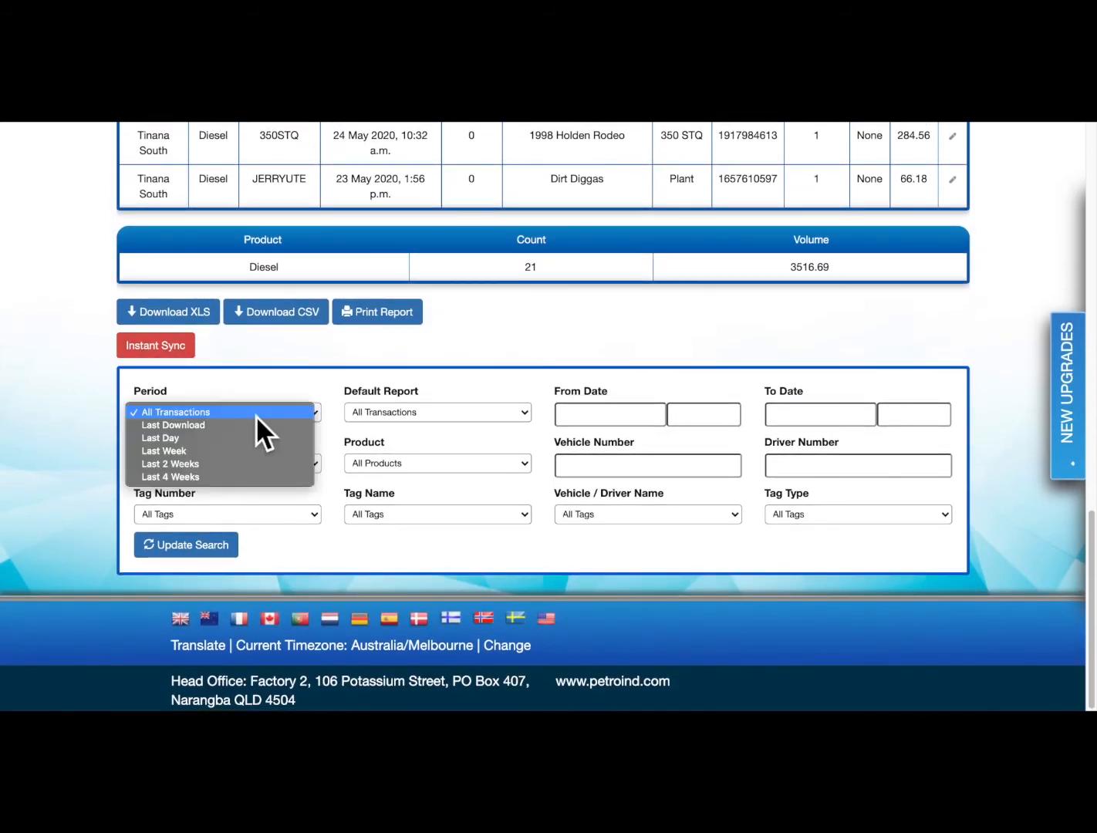
click(239, 452)
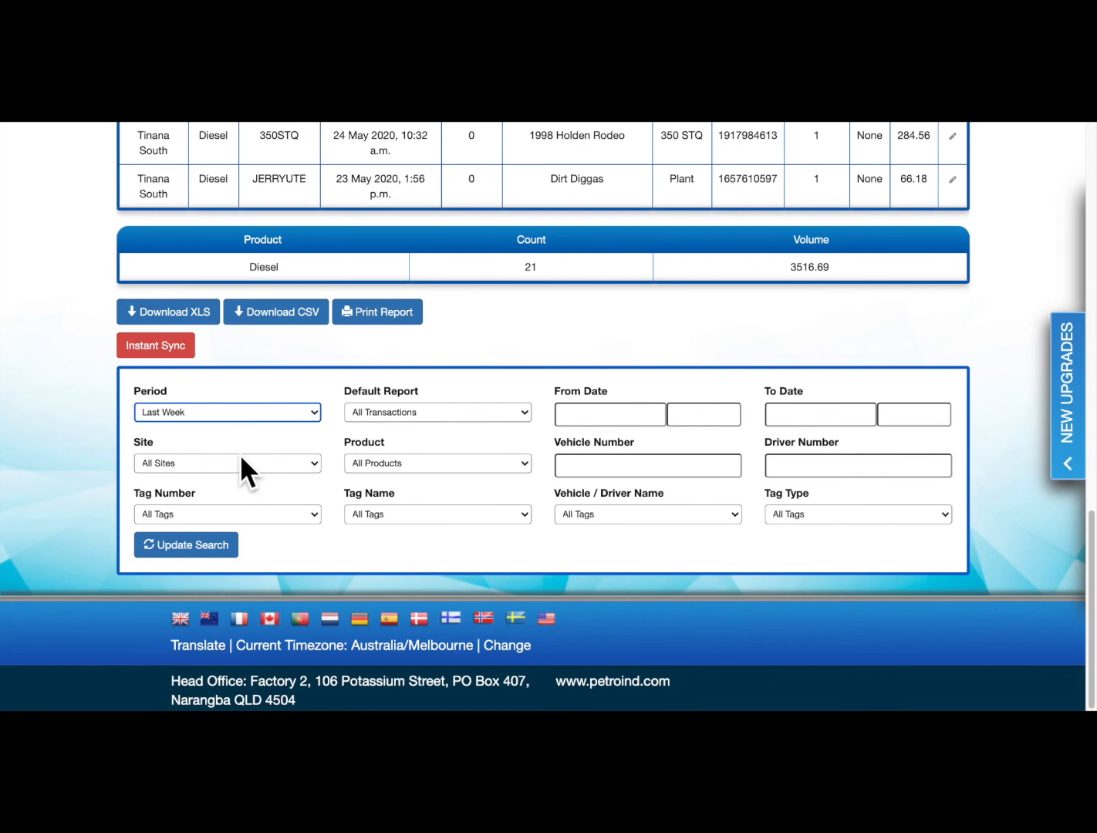
click(430, 462)
click(429, 447)
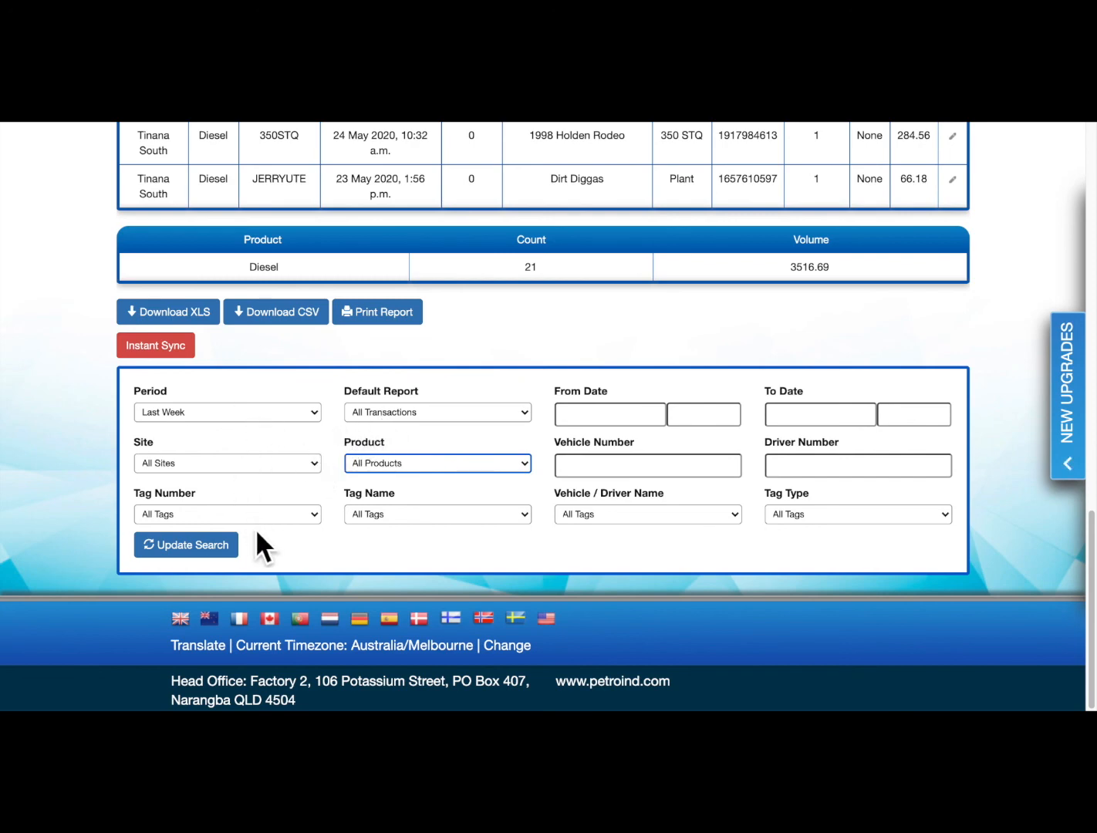
click(224, 567)
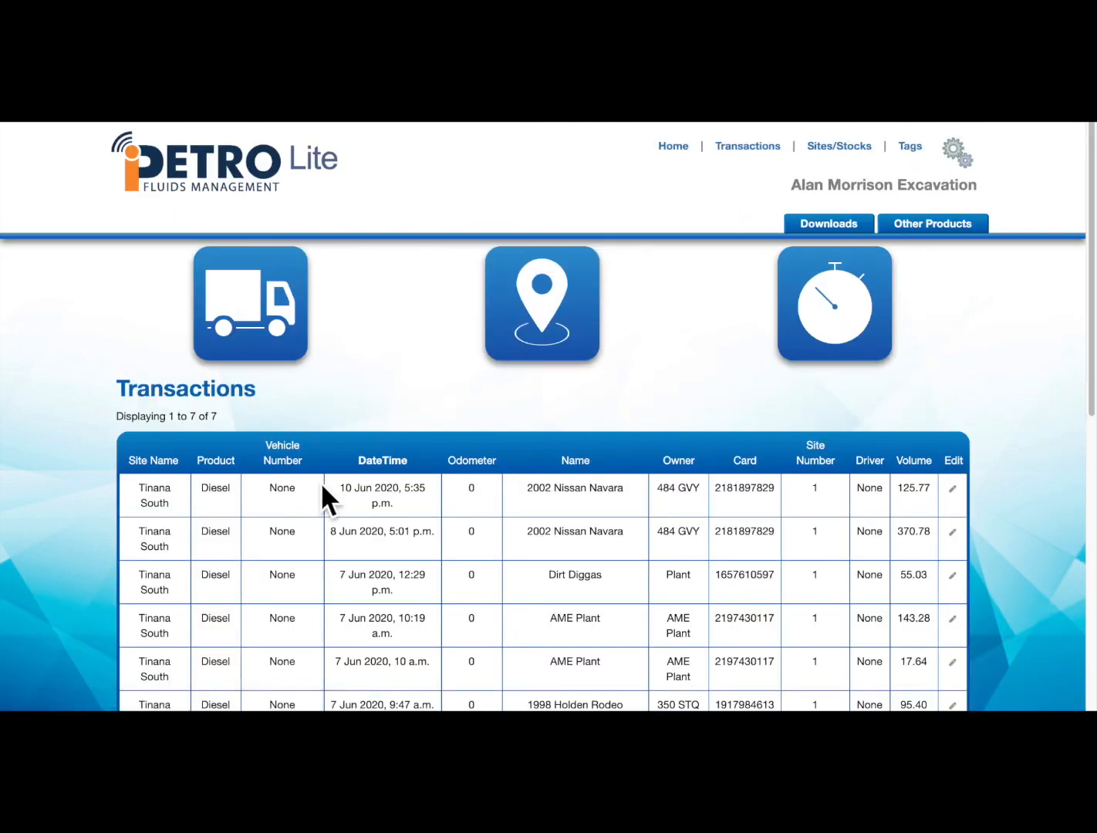
scroll(79, 565, down, 1)
scroll(77, 564, down, 6)
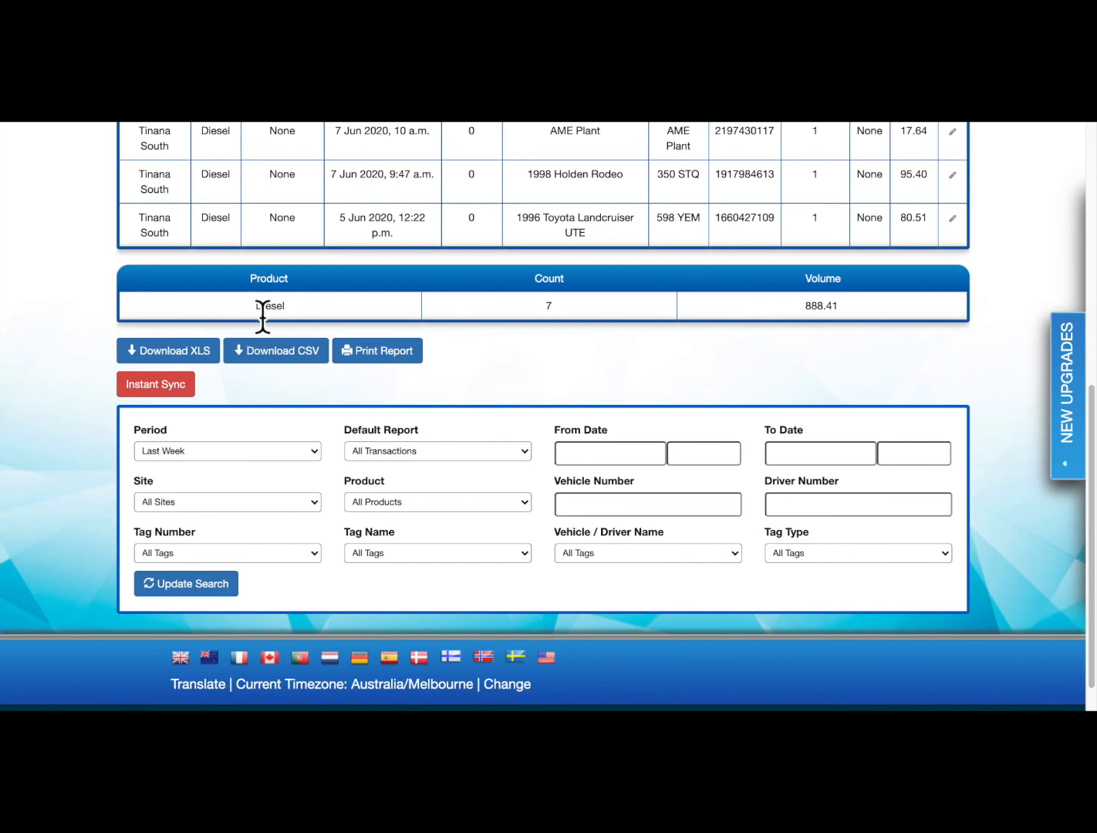
drag(257, 306, 298, 306)
drag(800, 307, 849, 306)
scroll(840, 352, up, 7)
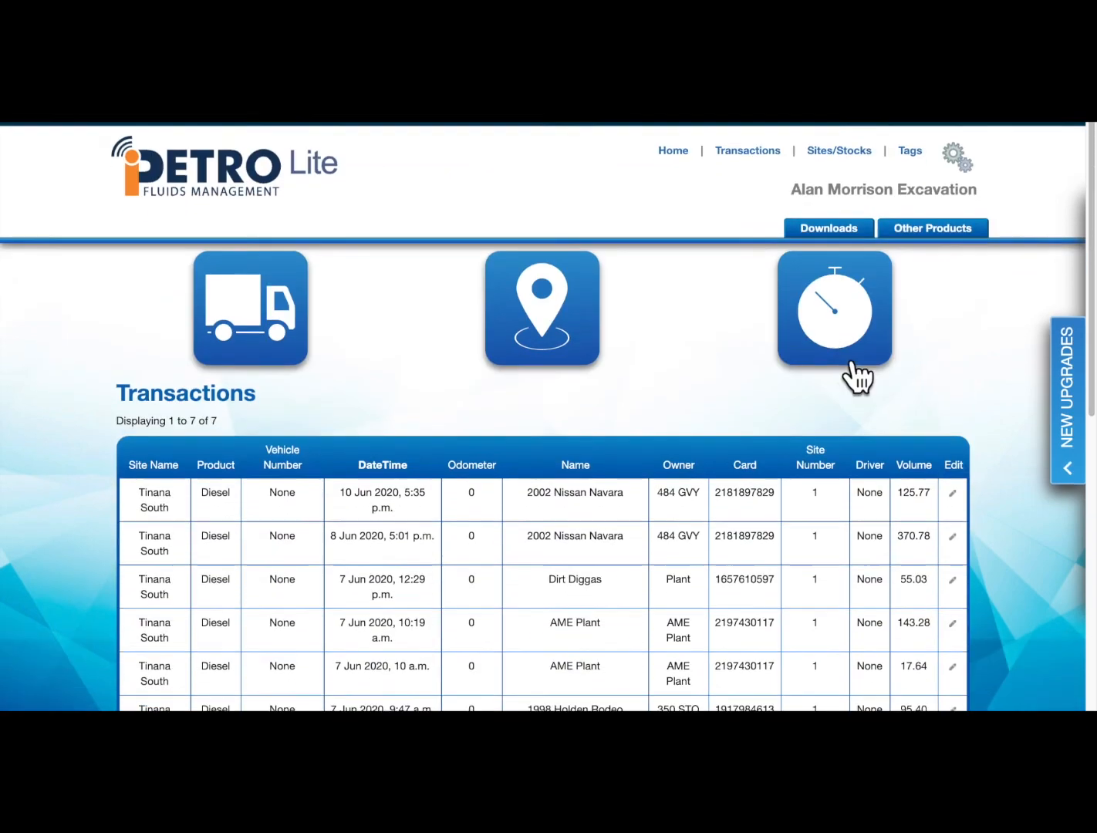